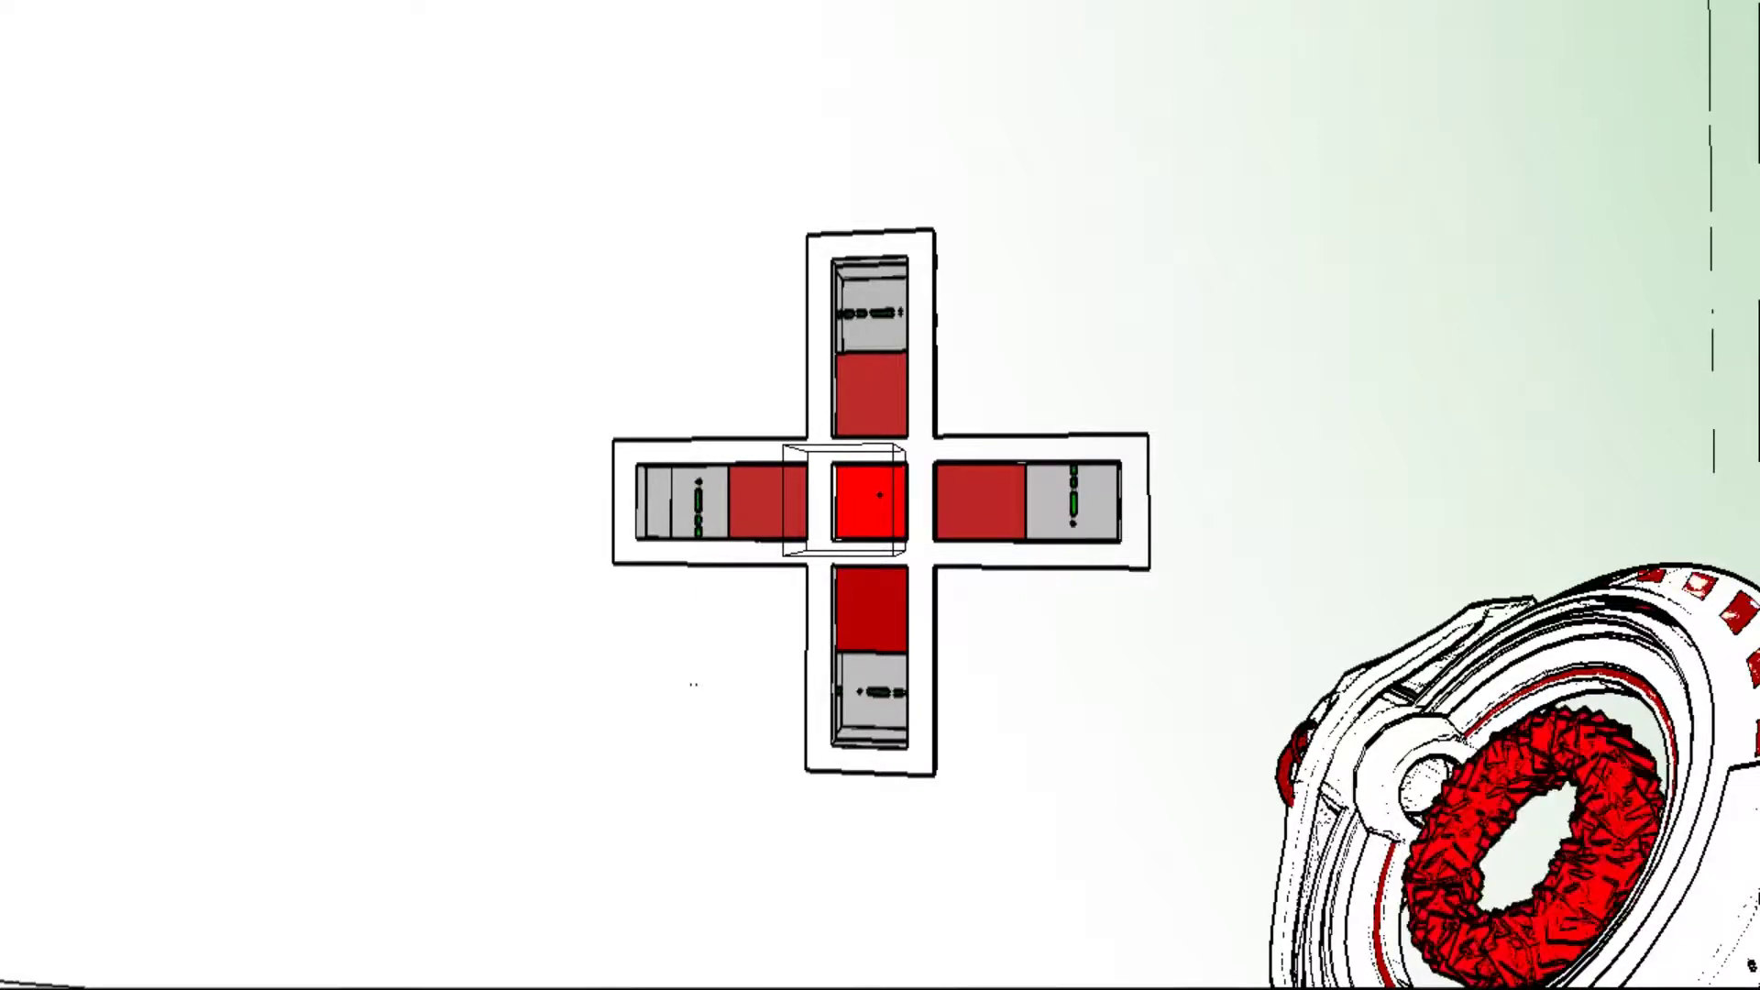
pyautogui.click(880, 496)
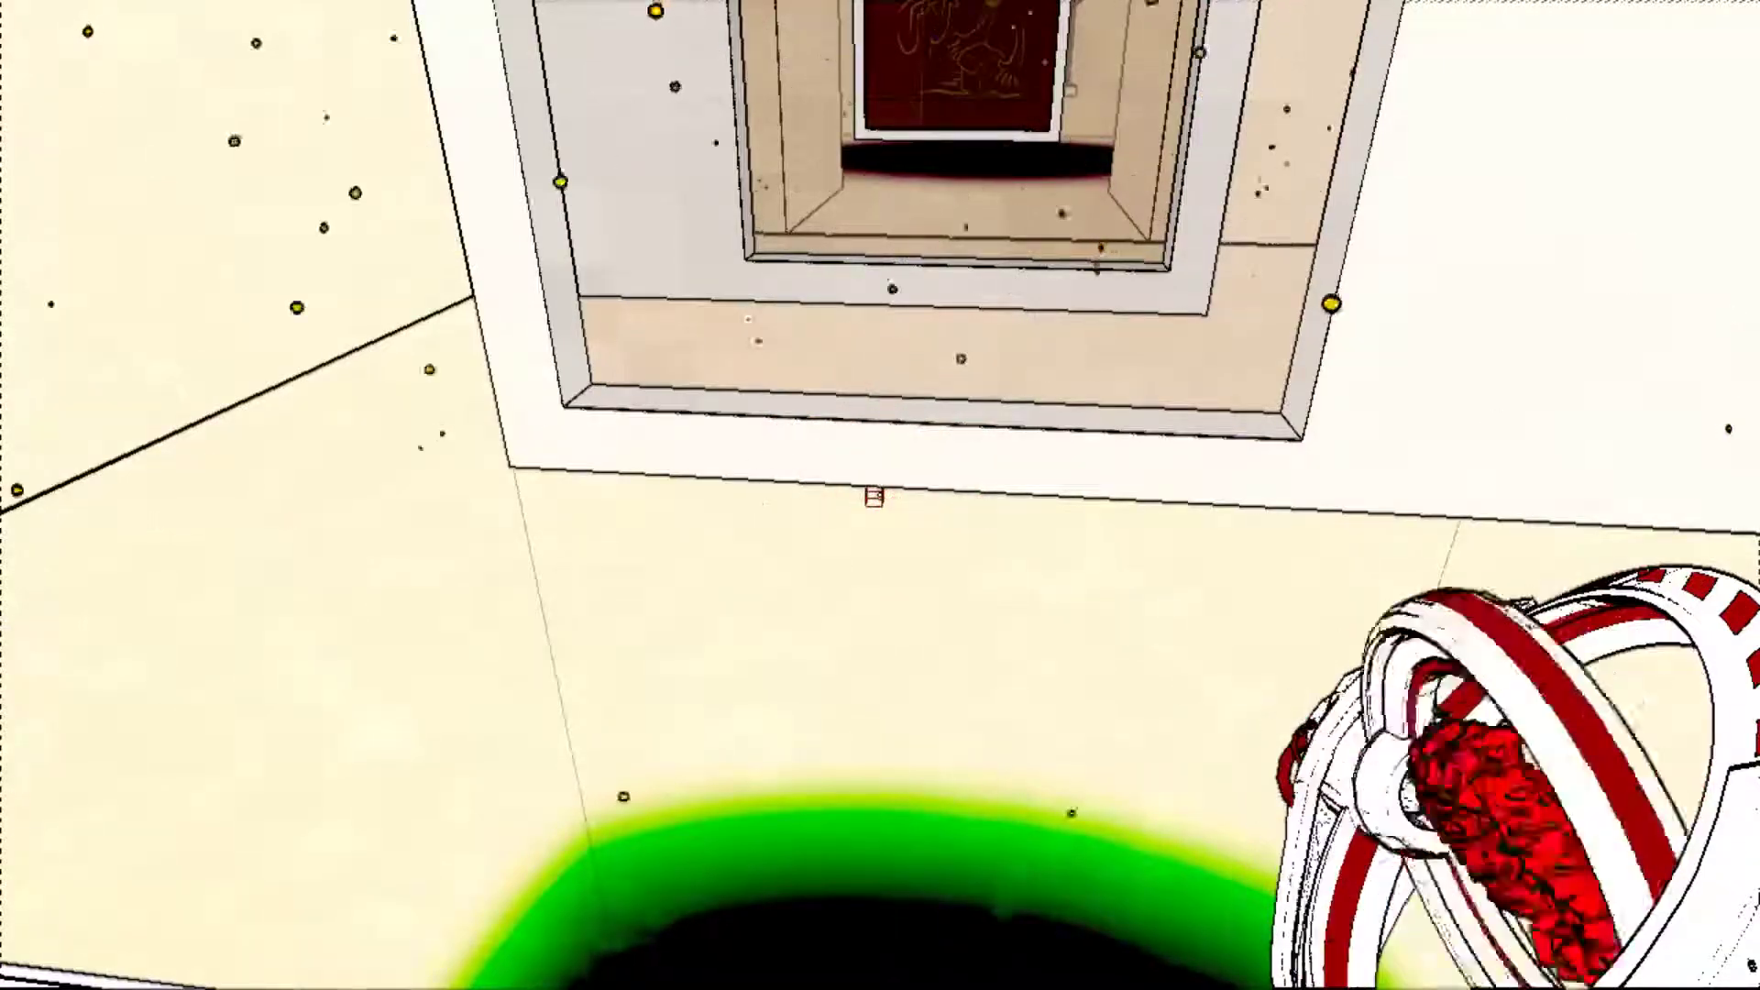
pyautogui.click(872, 497)
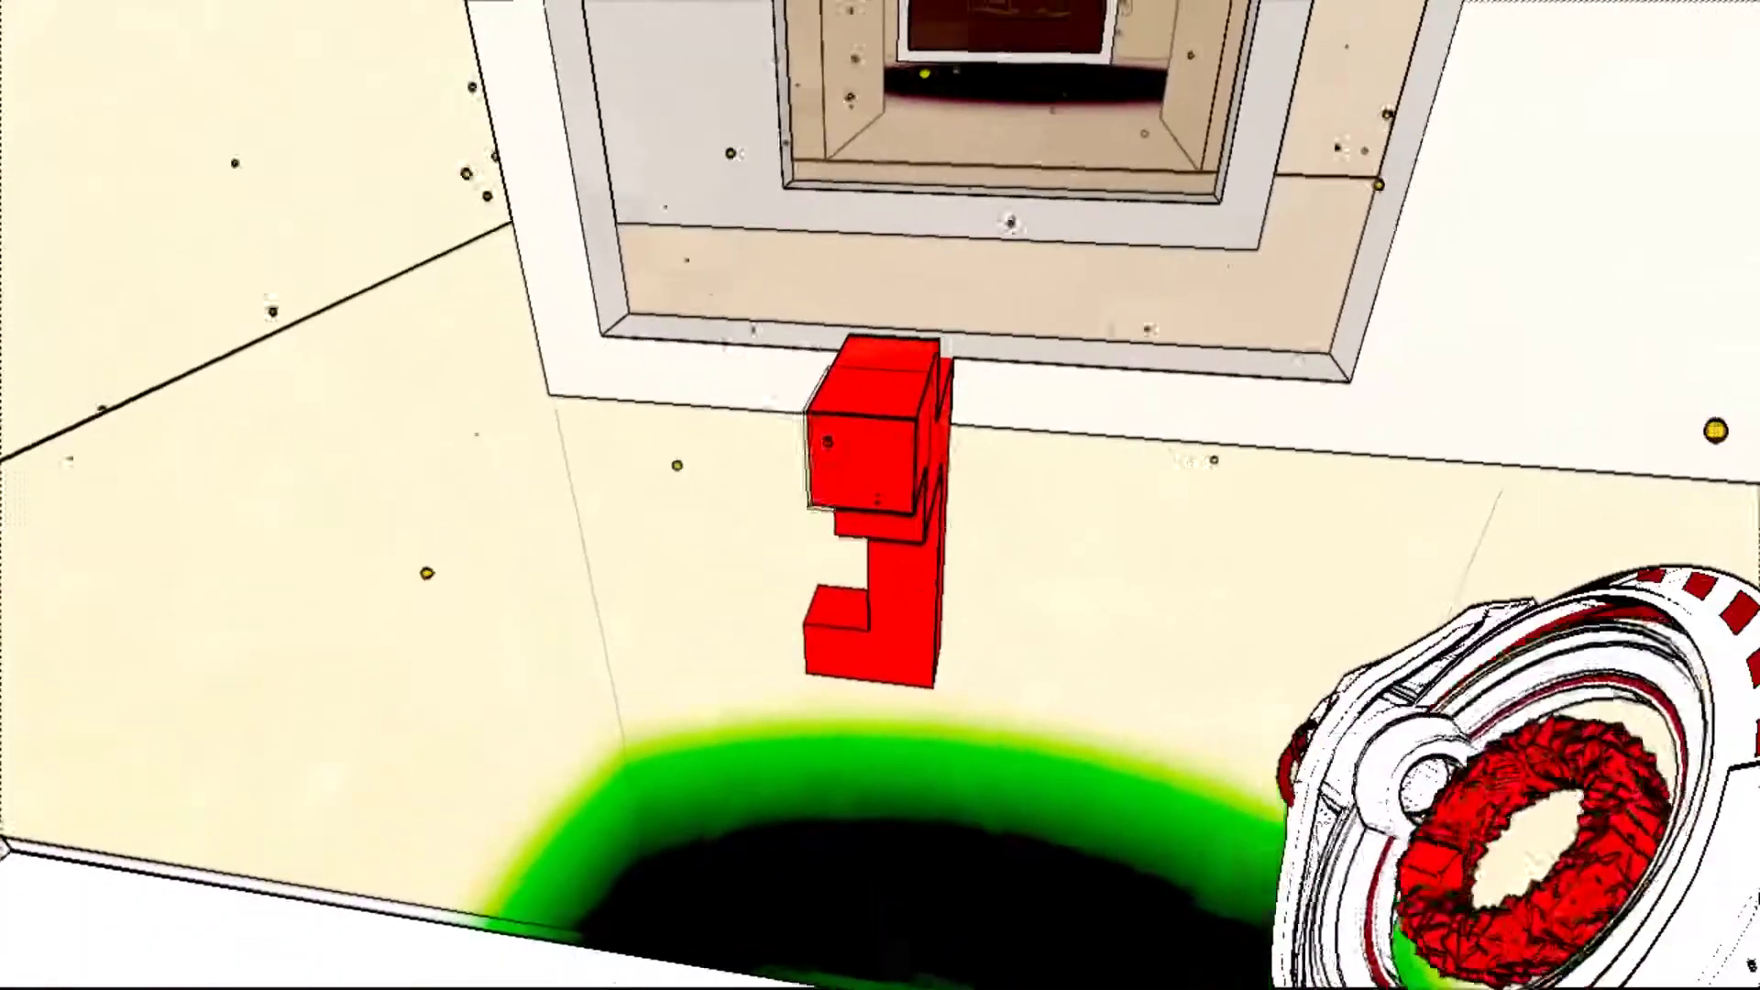
pyautogui.rightClick(881, 496)
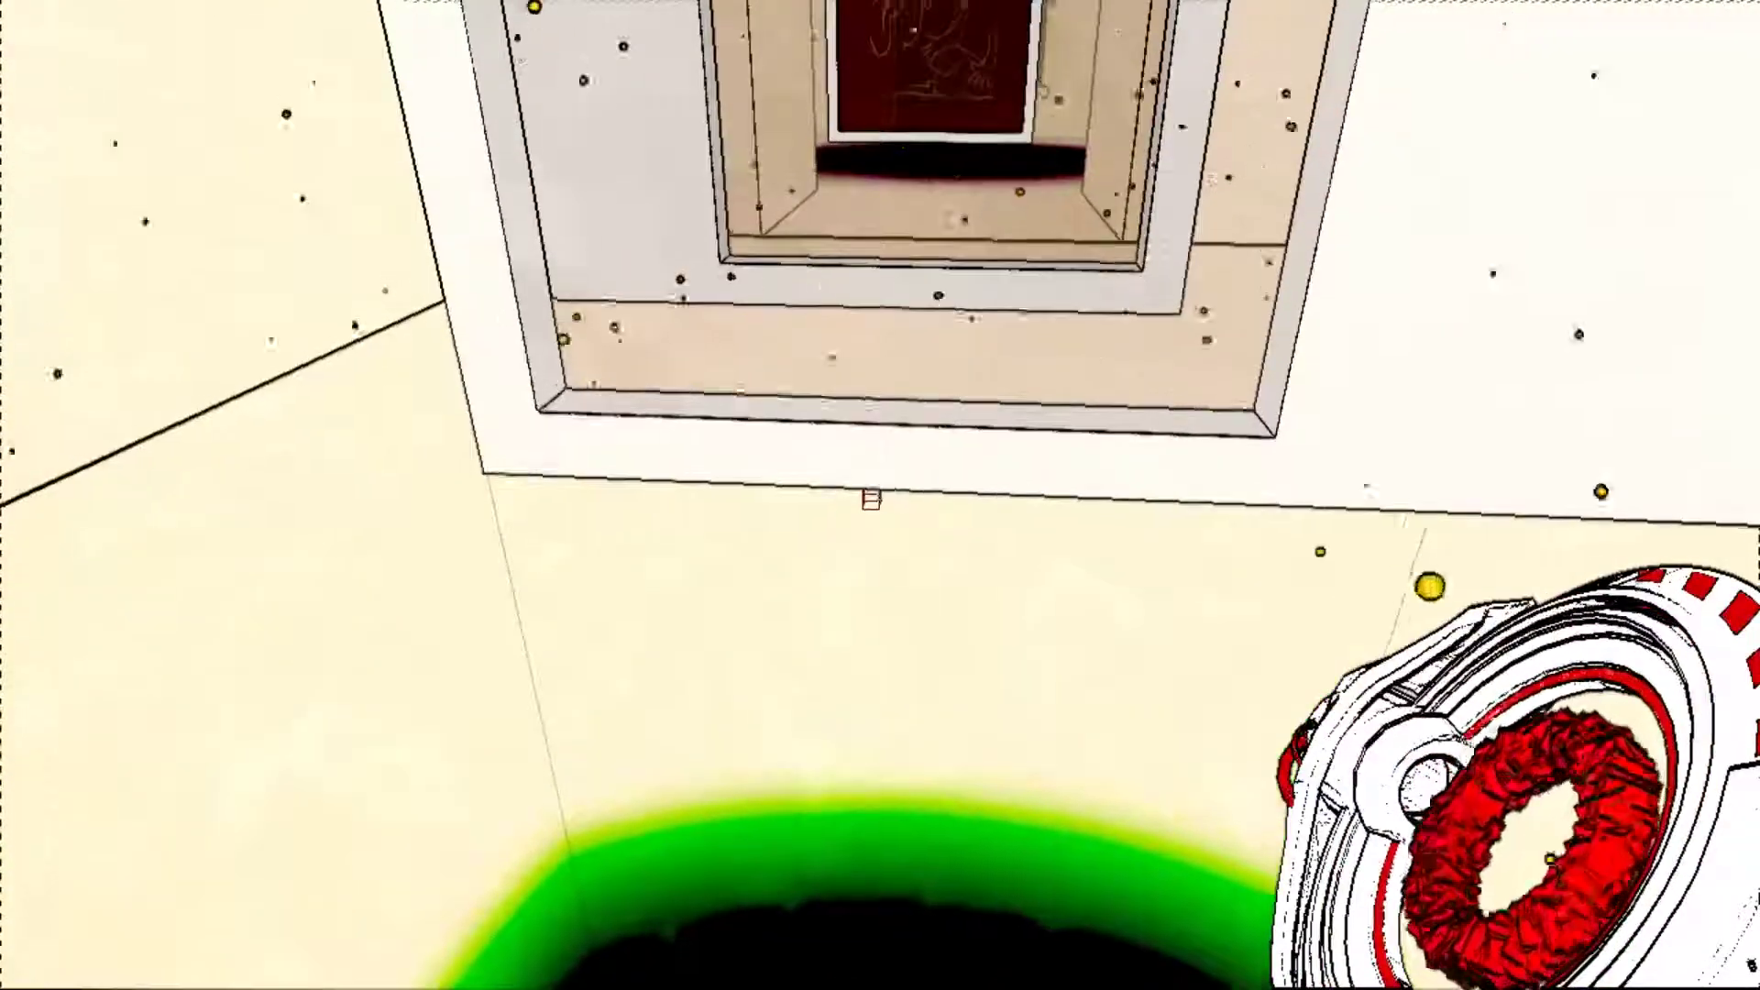
pyautogui.rightClick(880, 495)
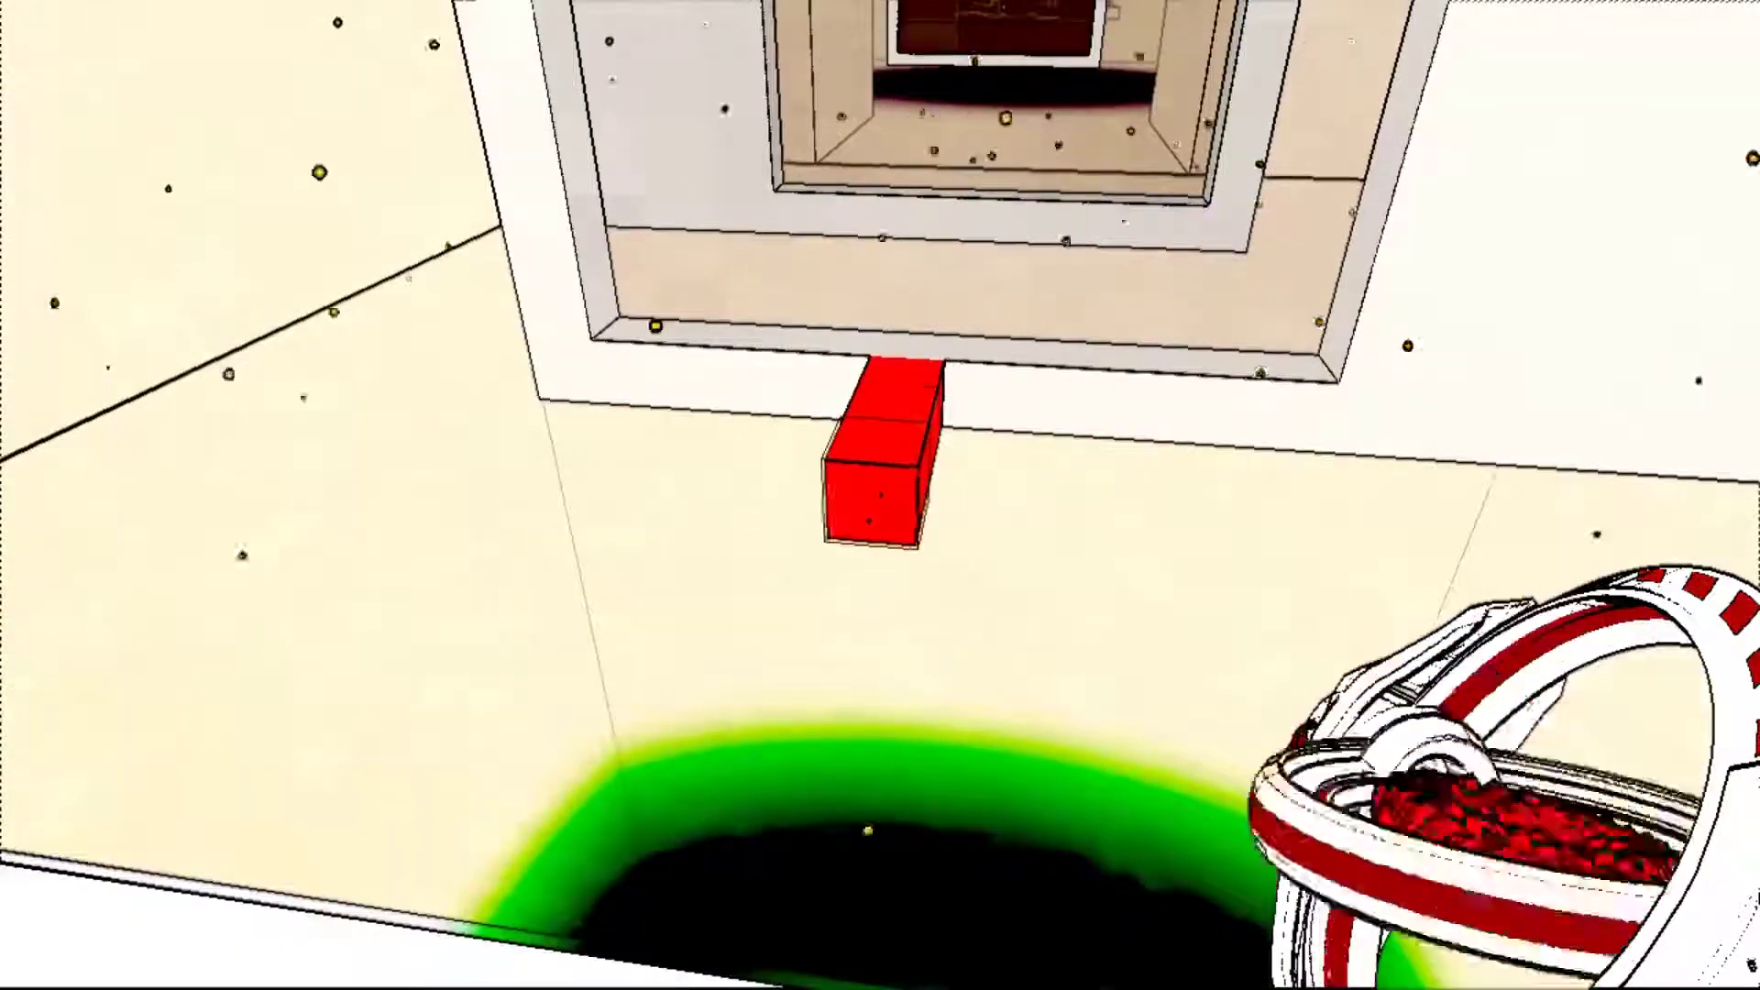
pyautogui.rightClick(880, 496)
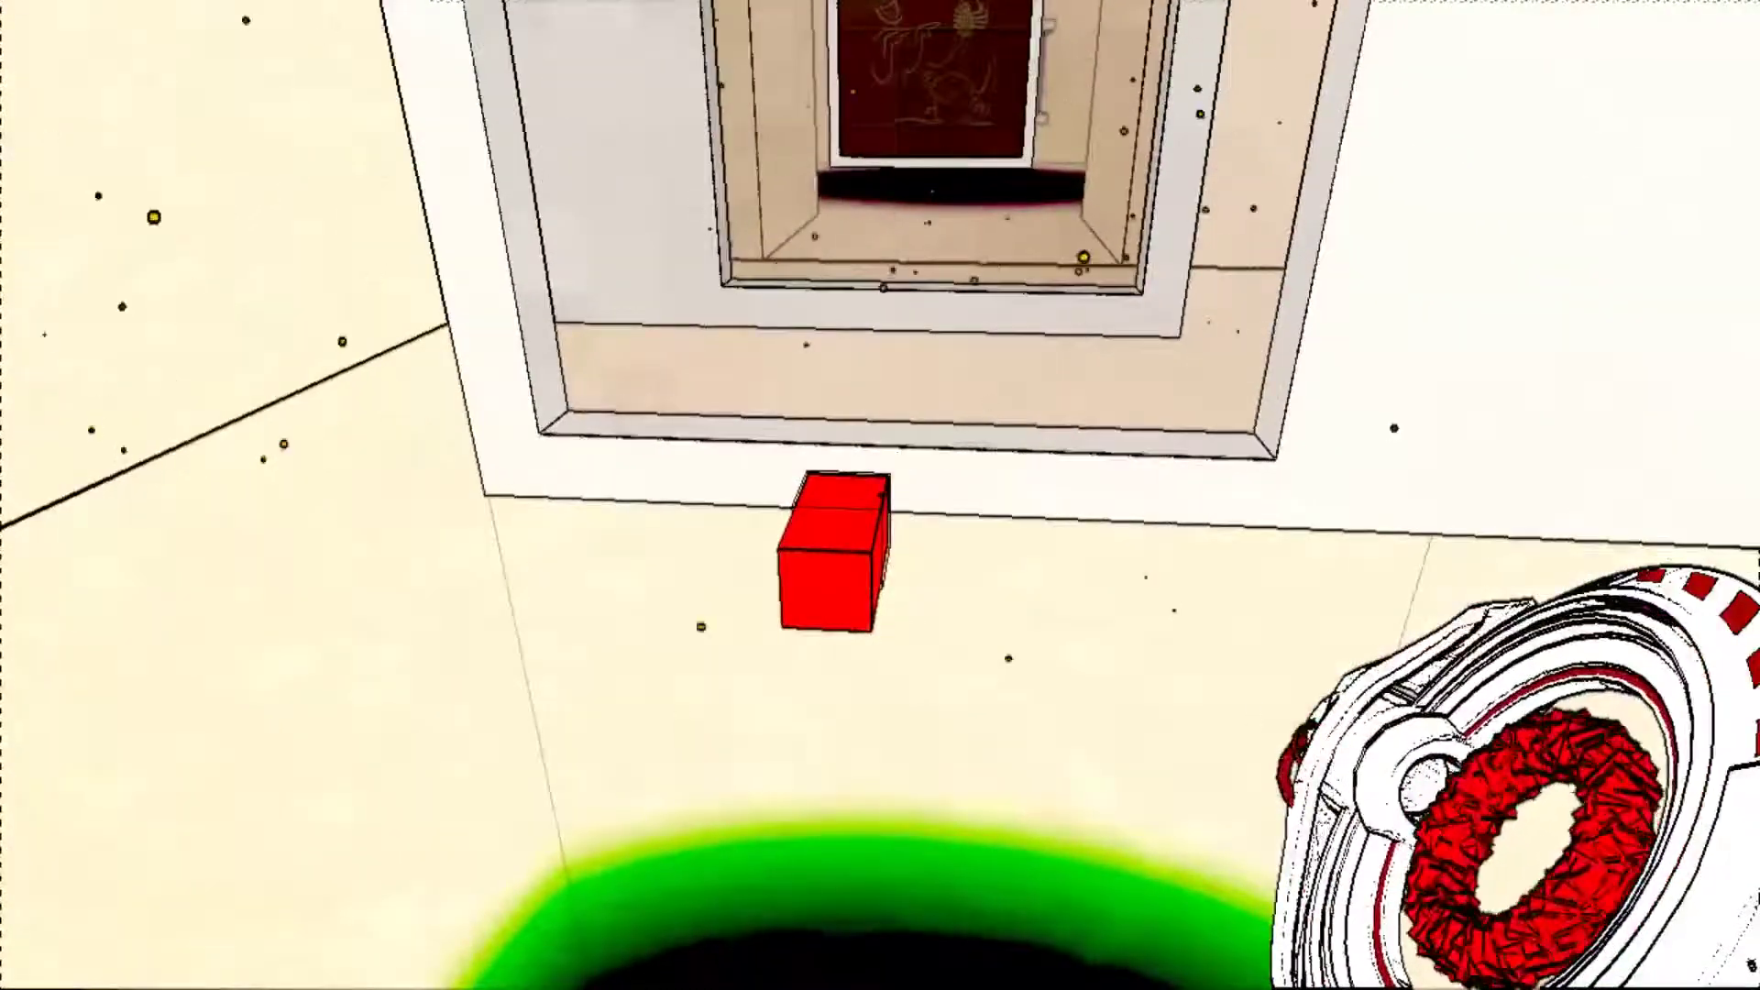
pyautogui.click(881, 495)
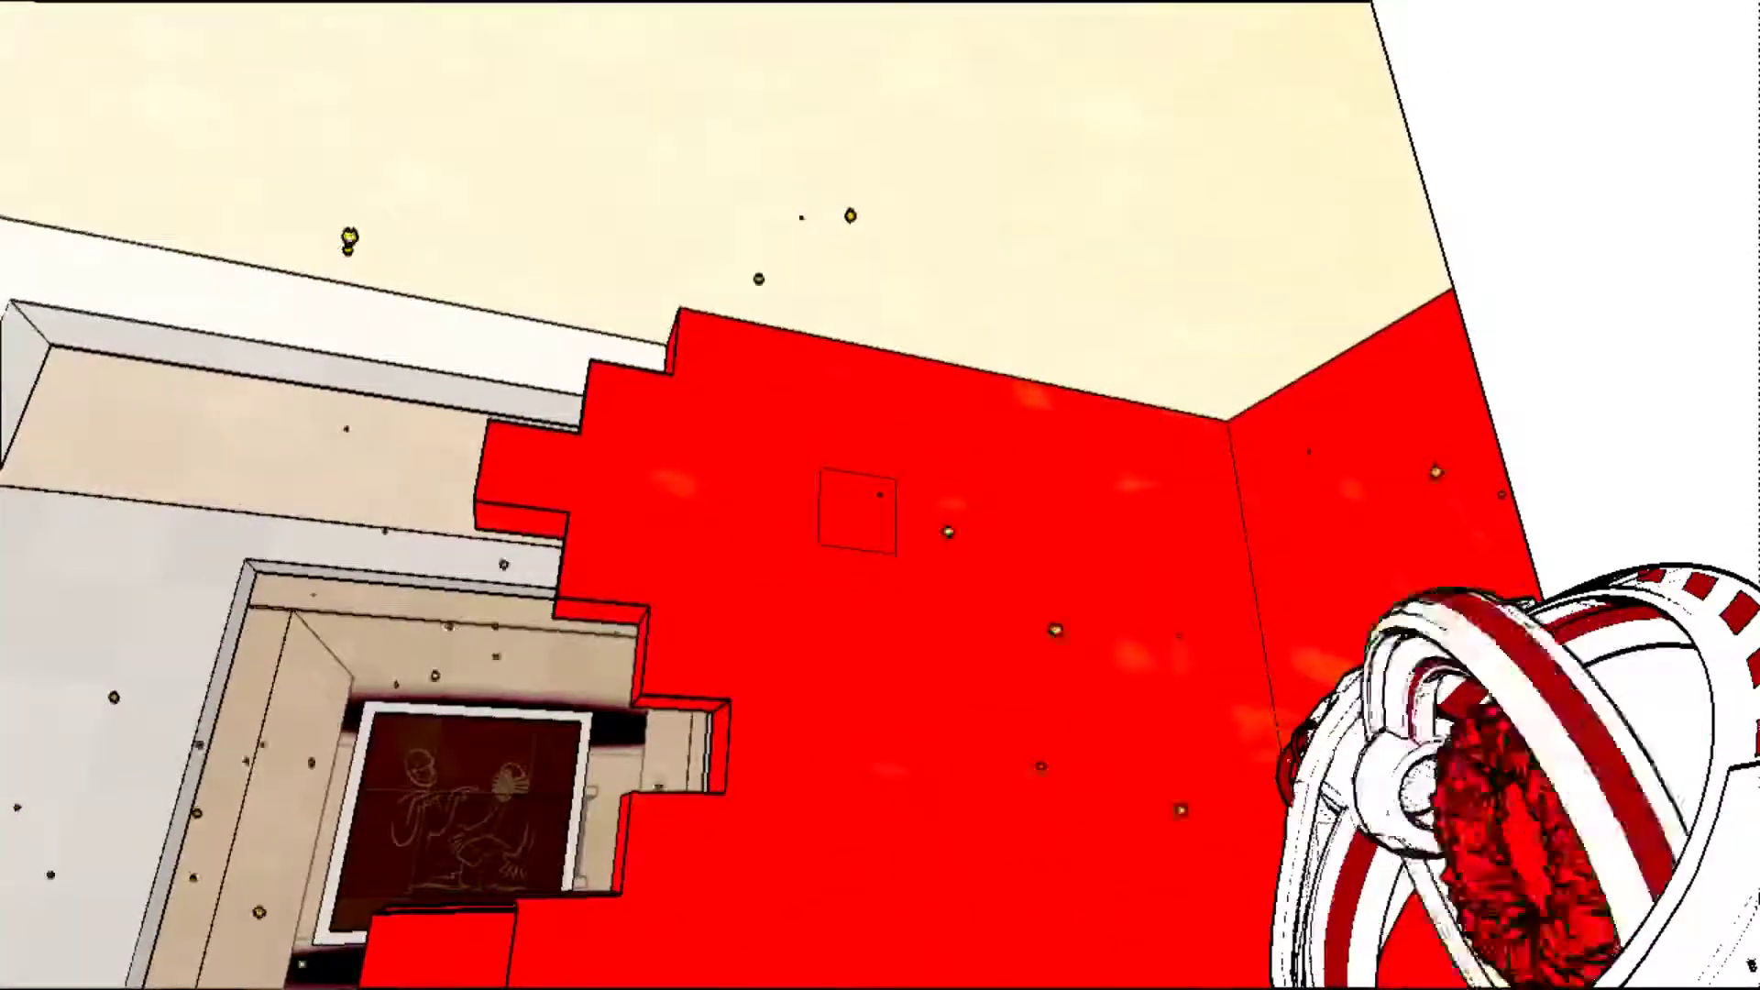
pyautogui.click(861, 511)
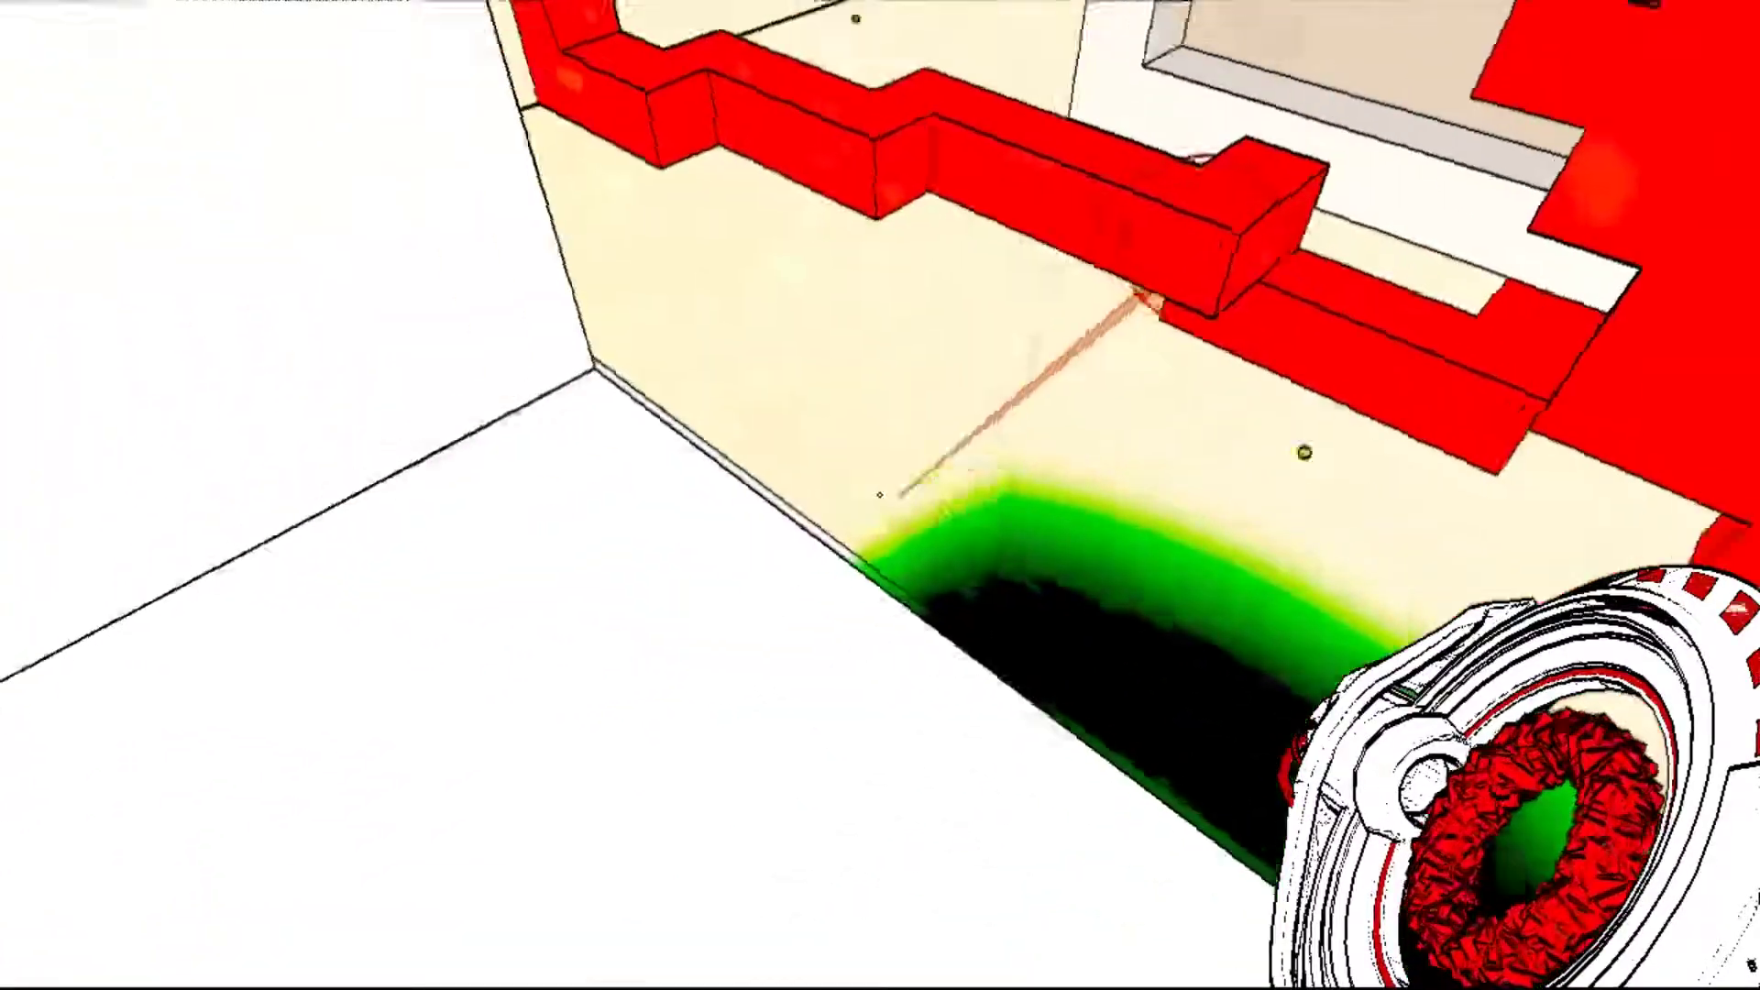
pyautogui.click(880, 499)
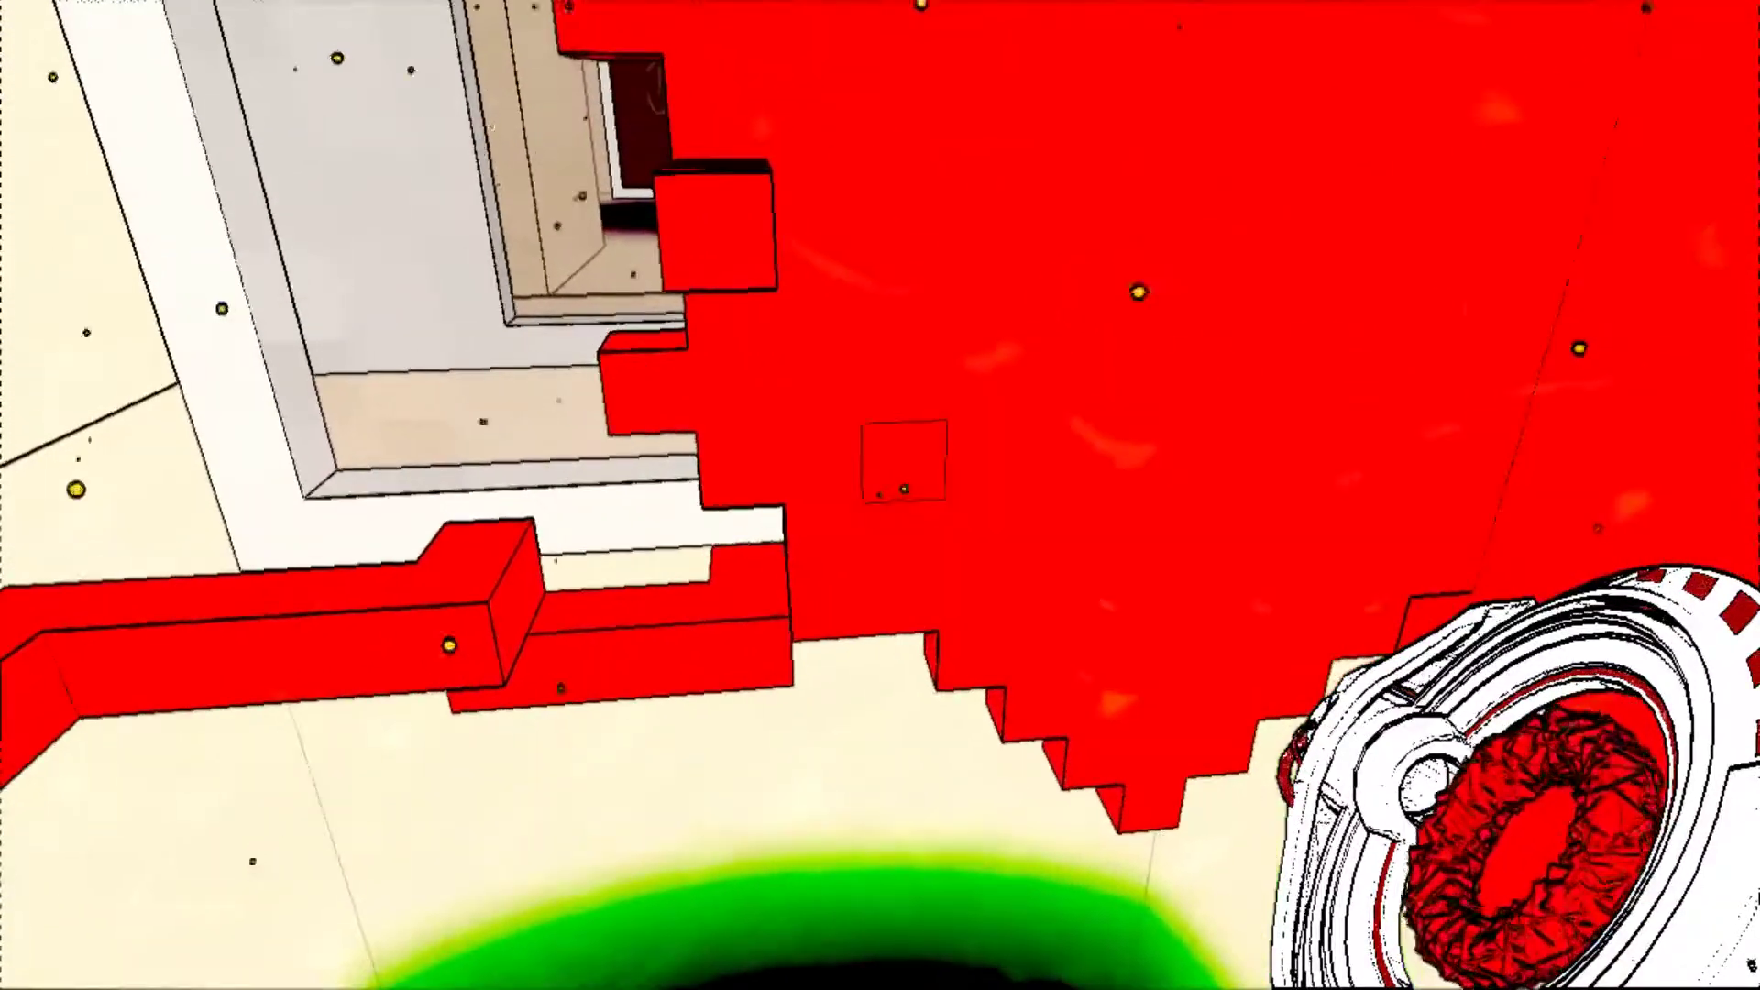
pyautogui.click(880, 498)
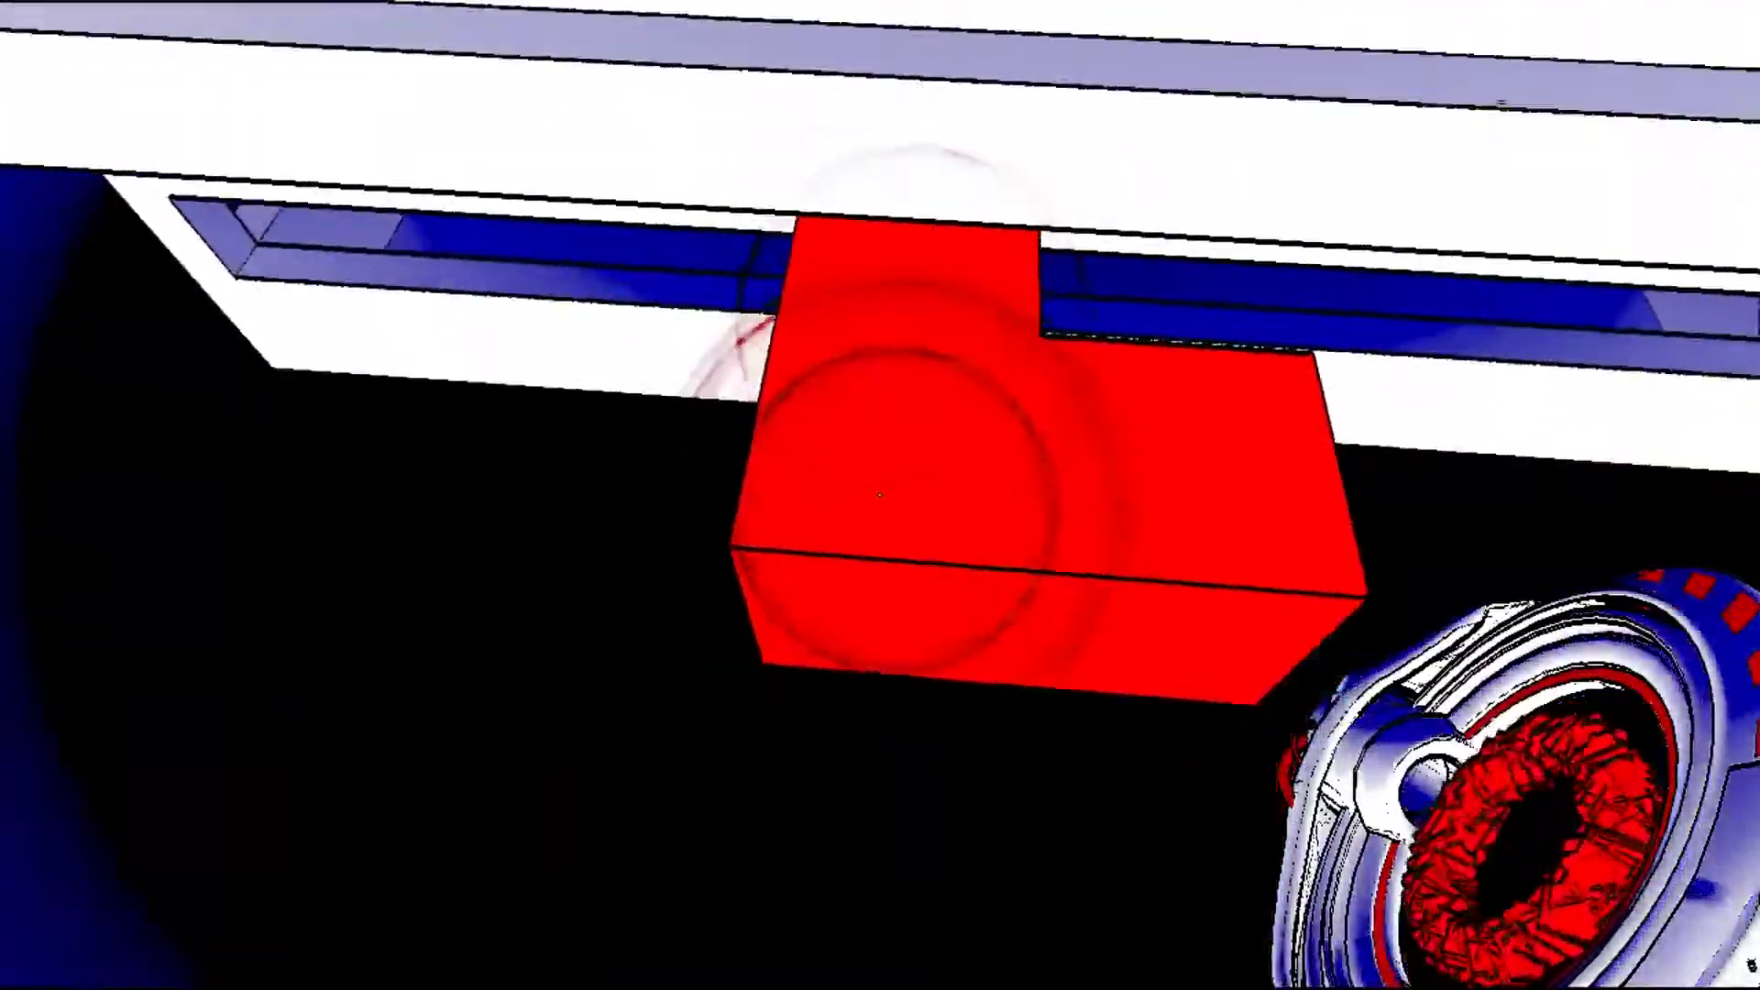
pyautogui.press('e')
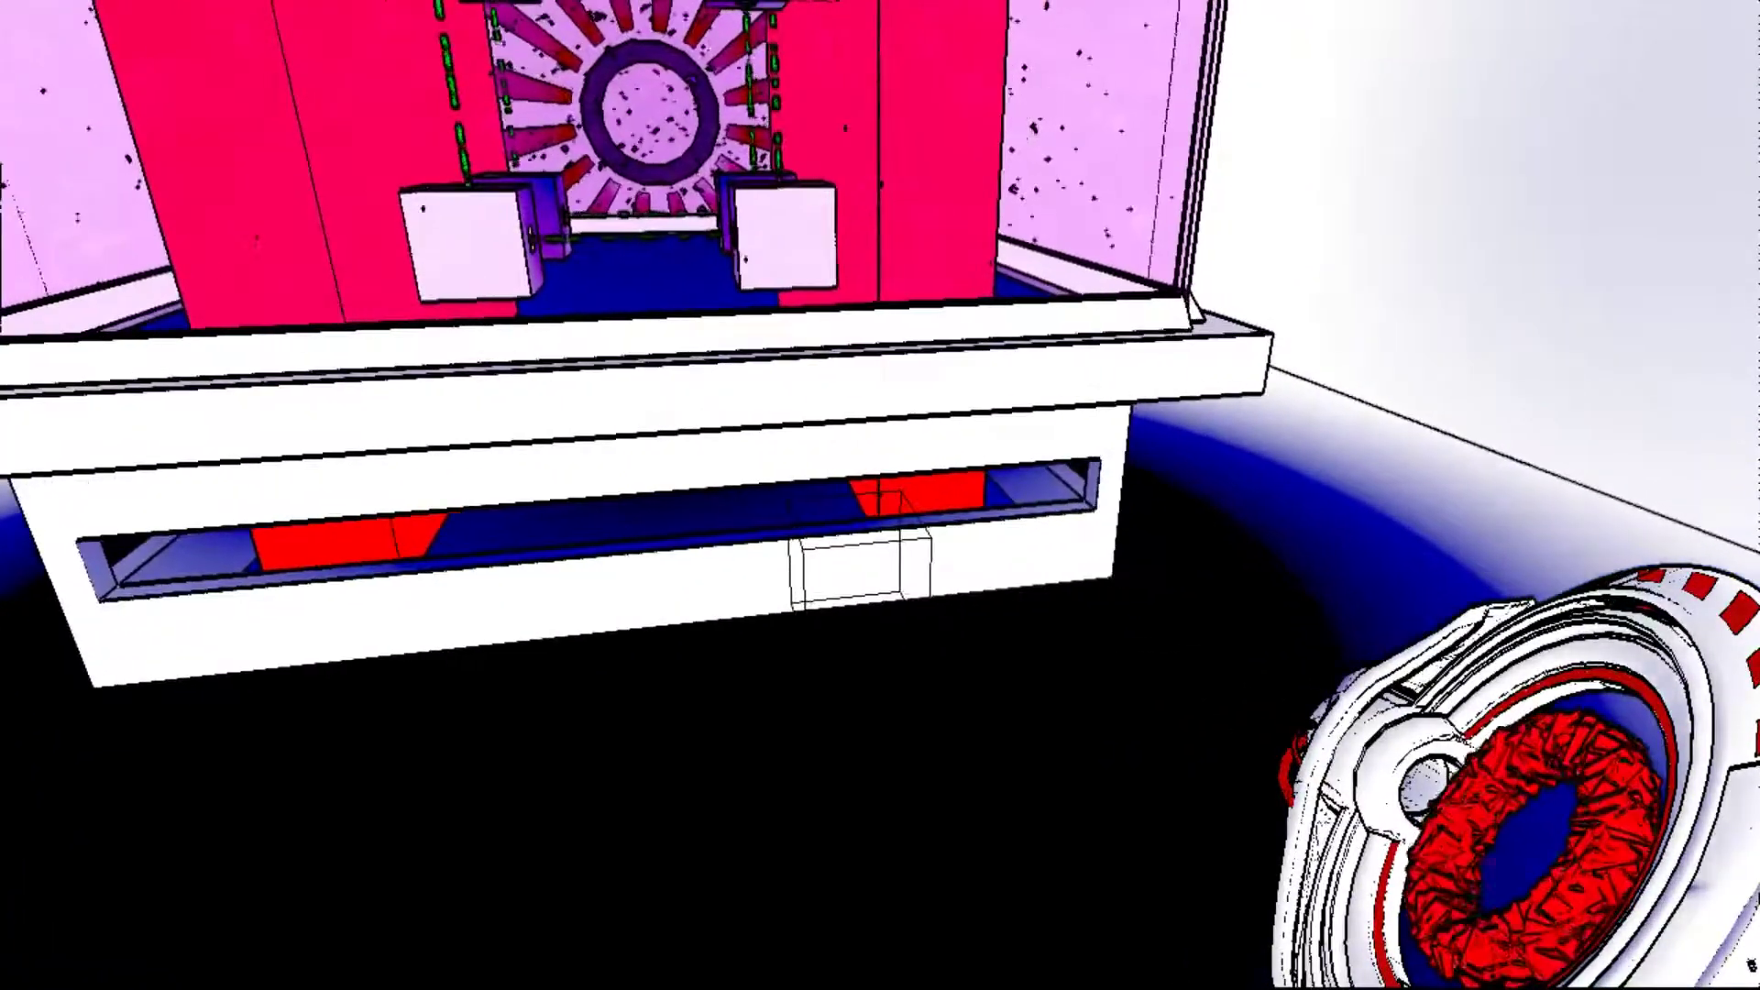
pyautogui.click(880, 495)
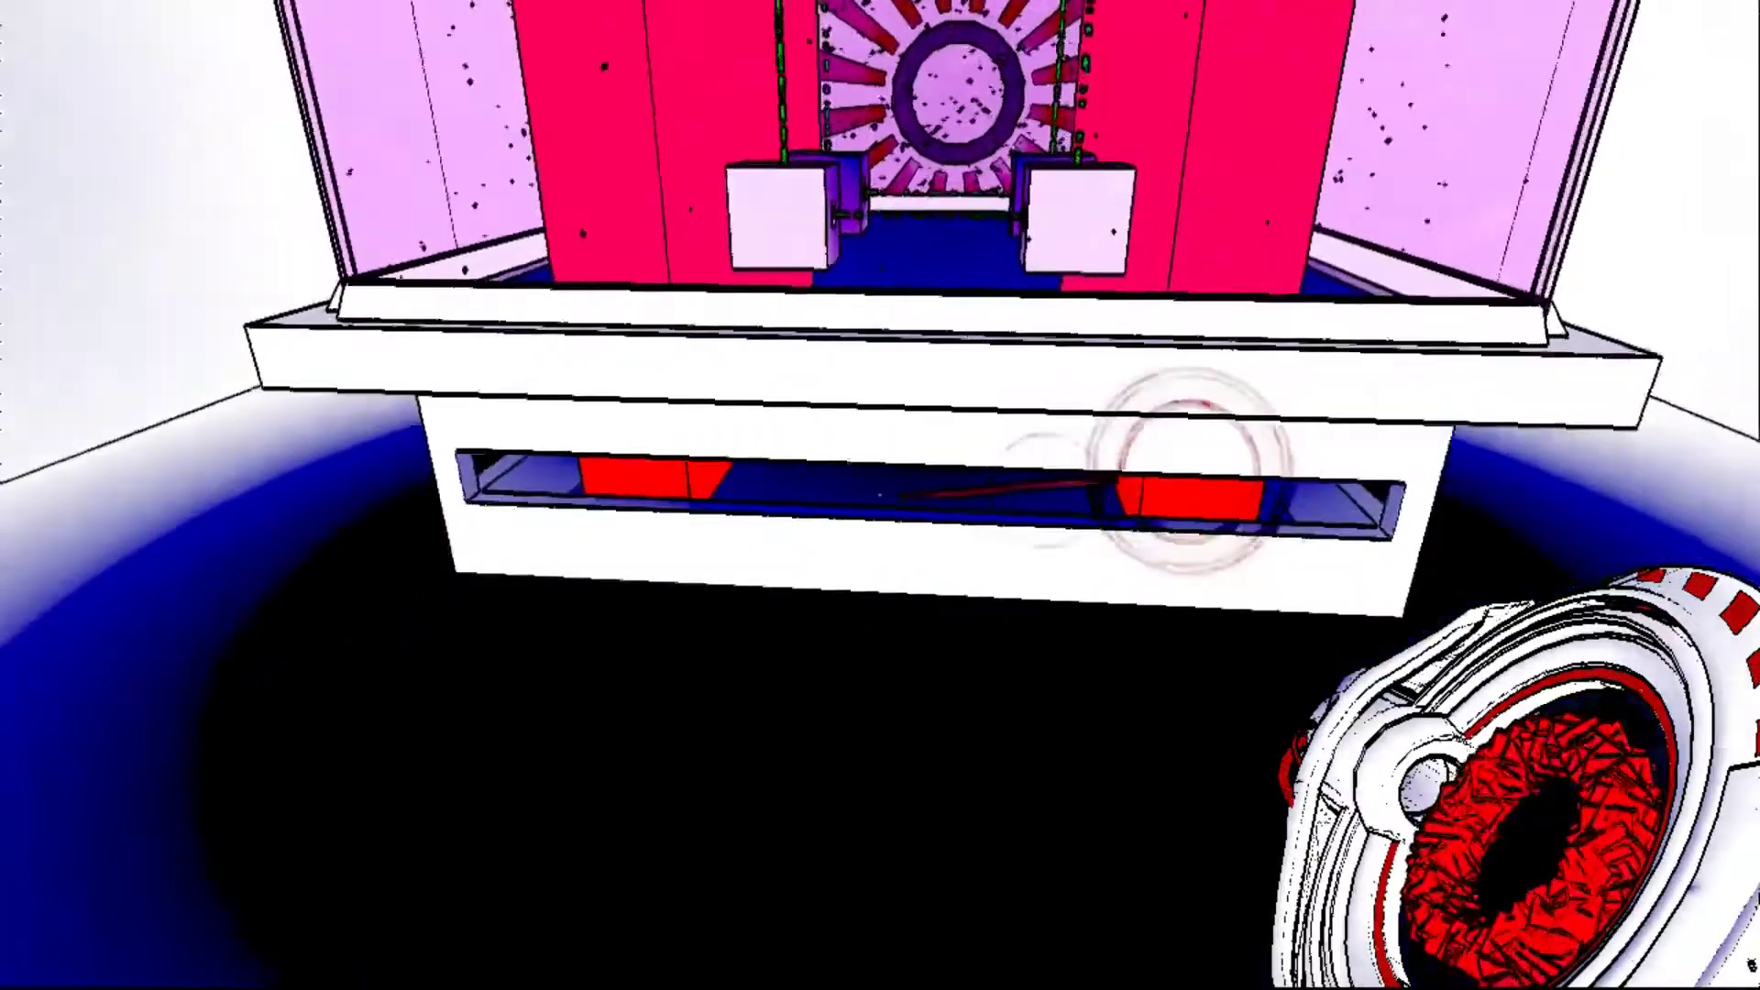
pyautogui.click(881, 495)
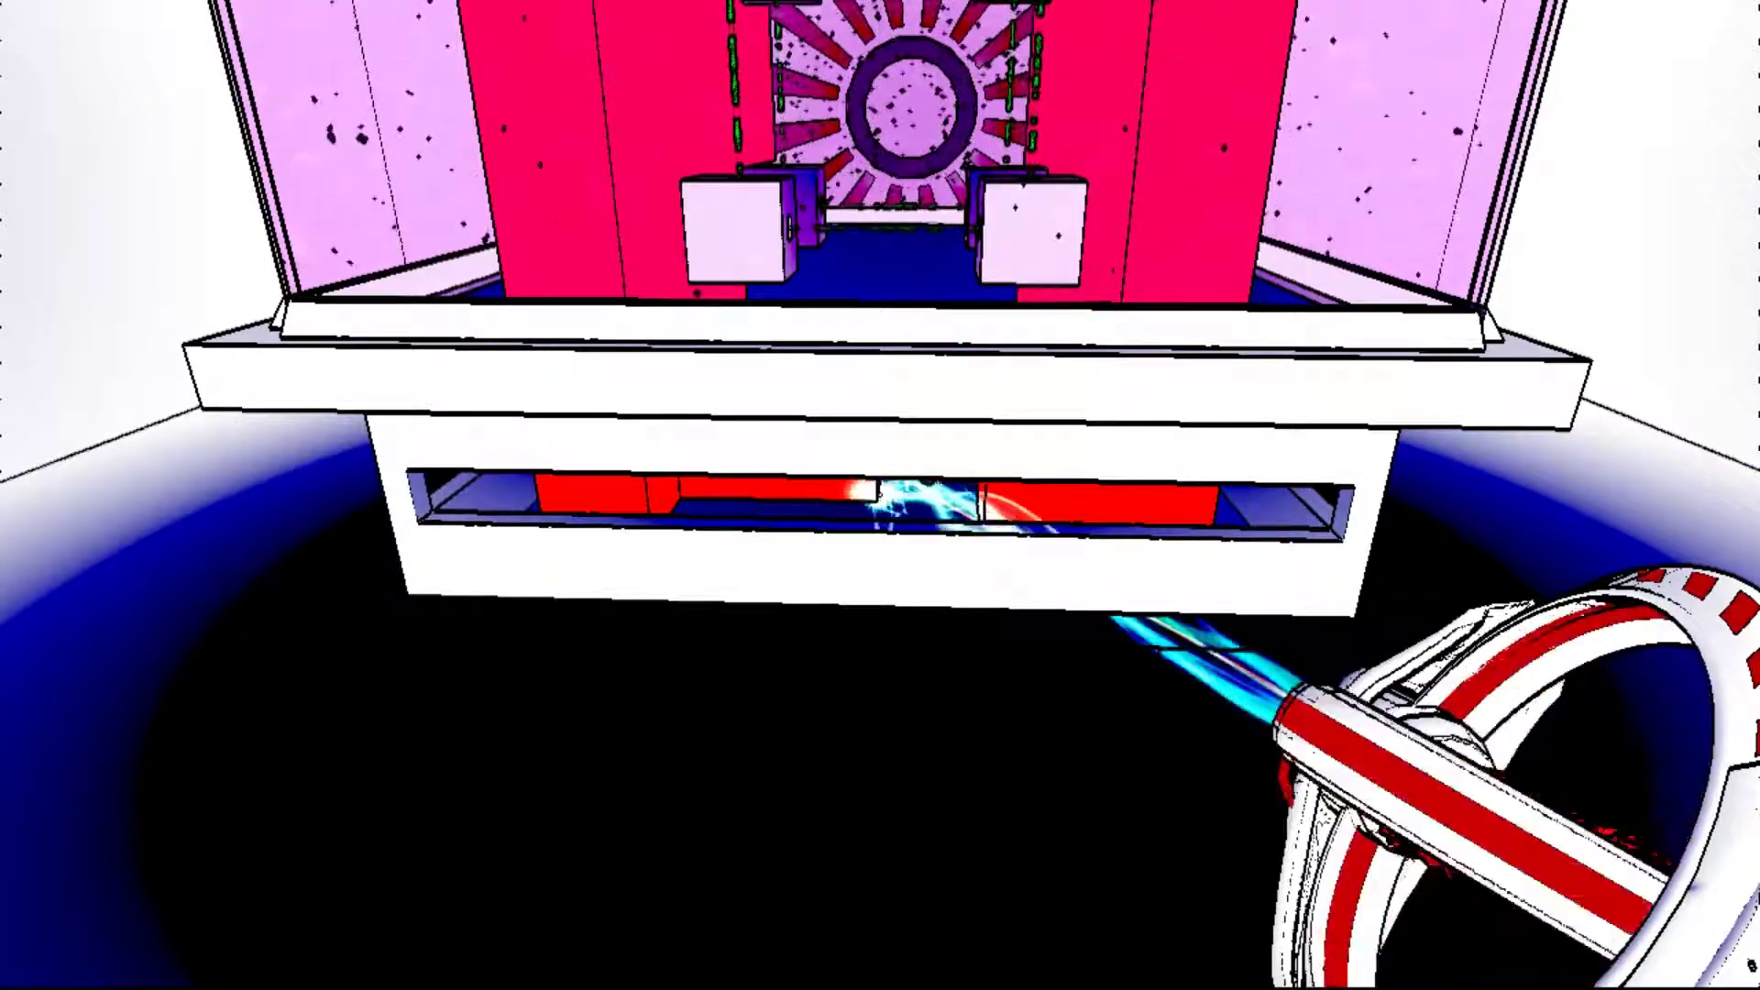
pyautogui.click(880, 495)
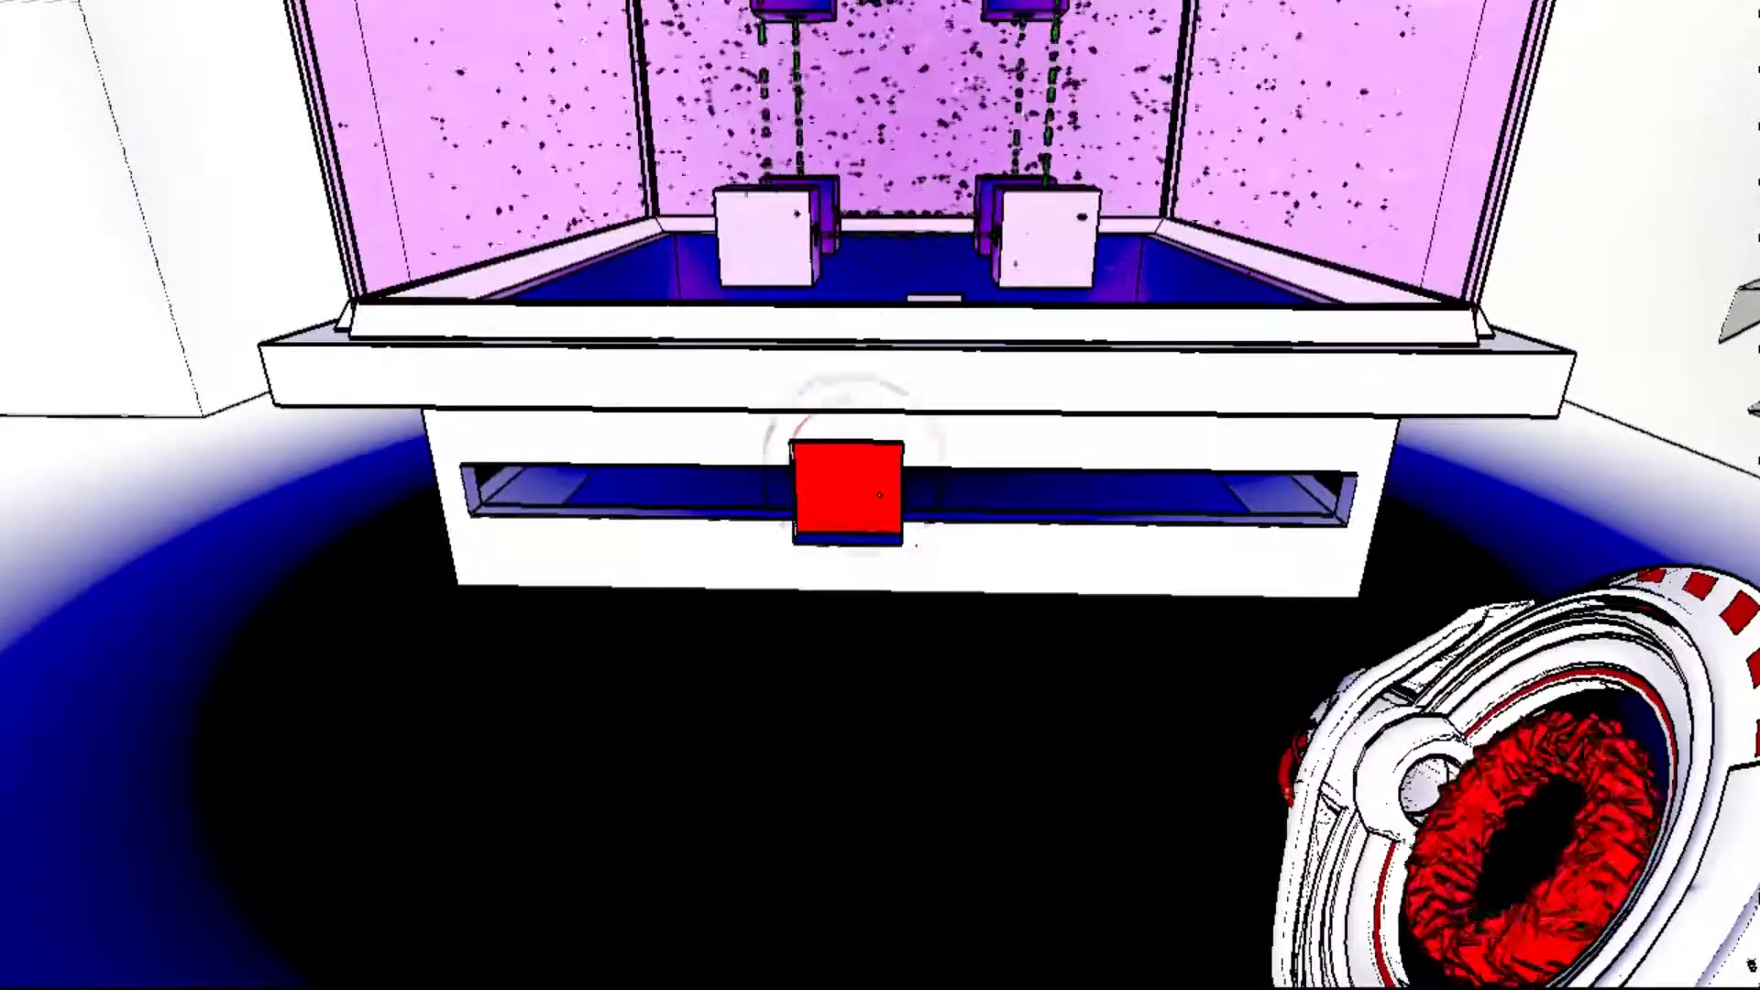
pyautogui.click(850, 491)
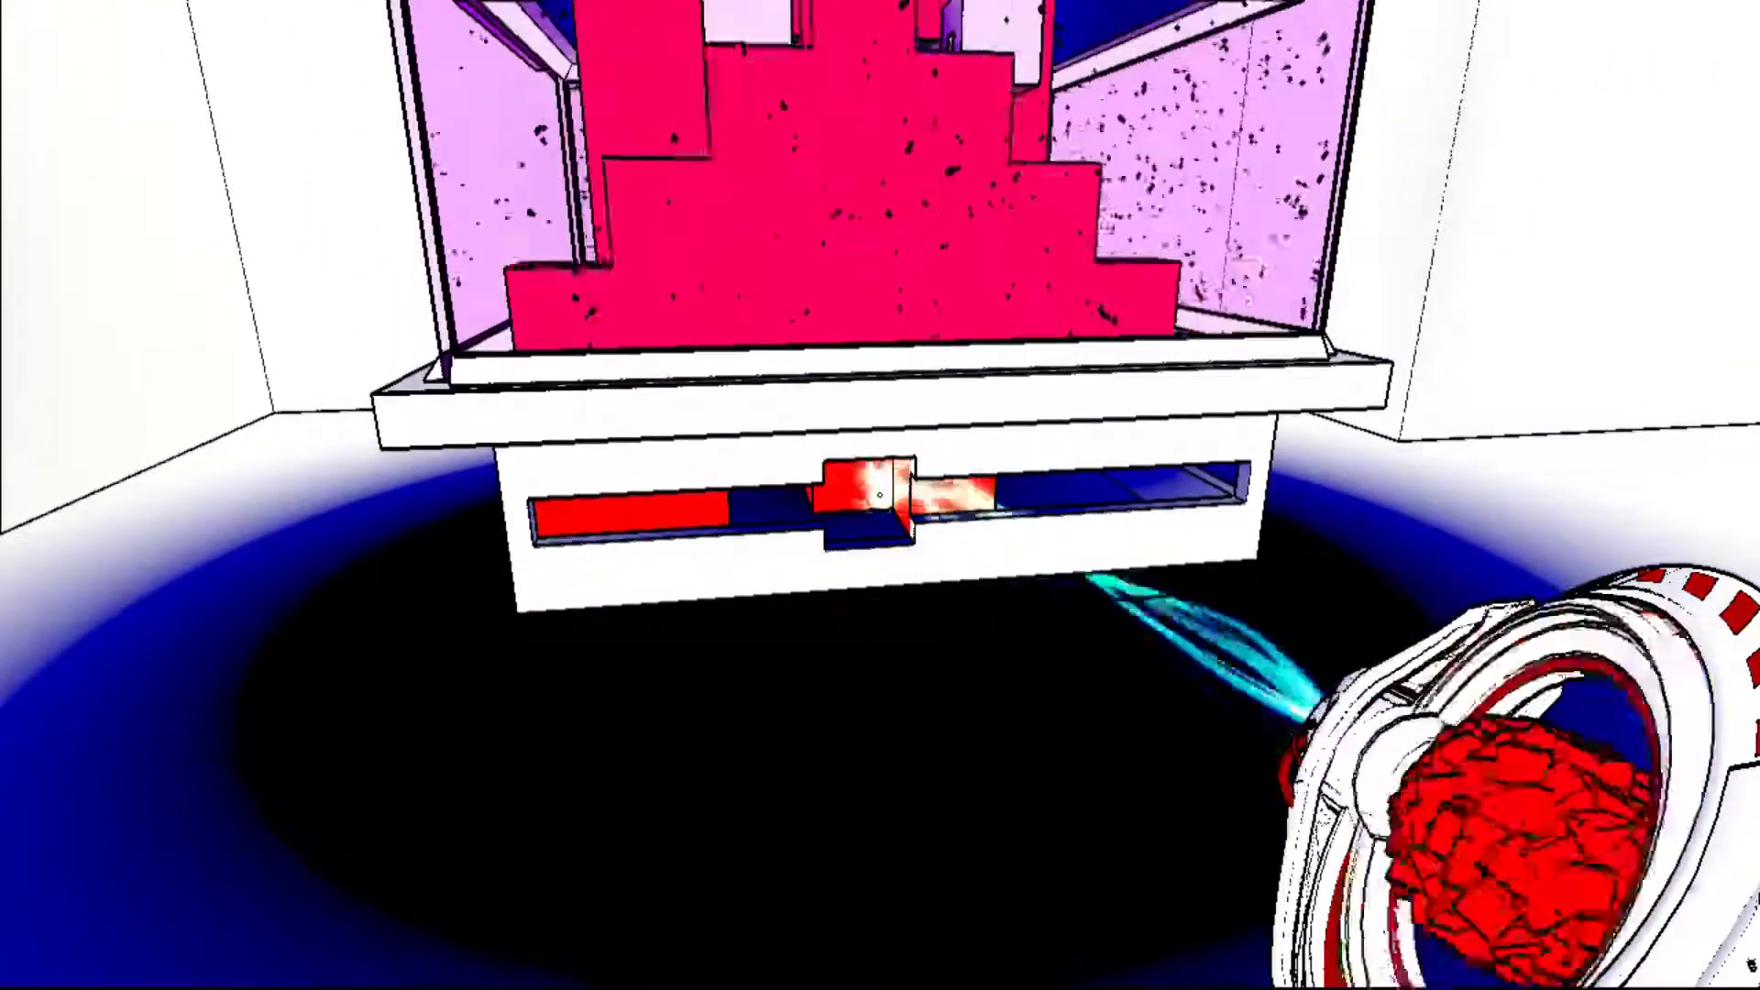
pyautogui.click(880, 495)
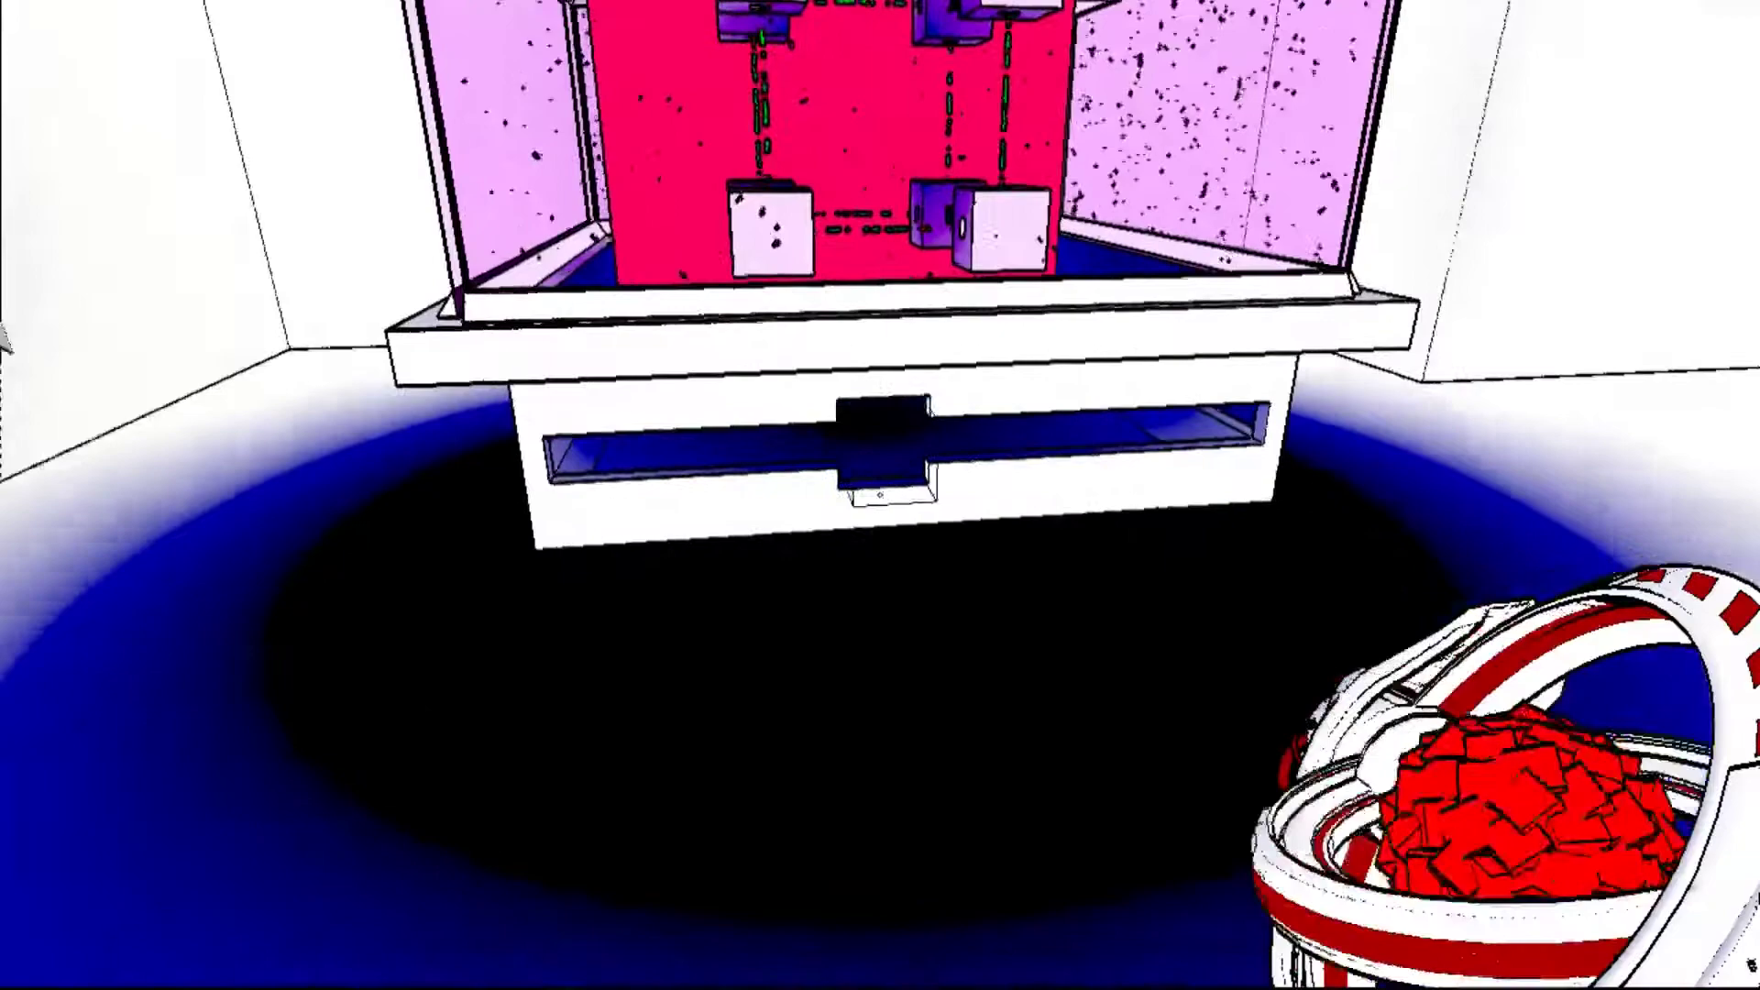
pyautogui.press('w')
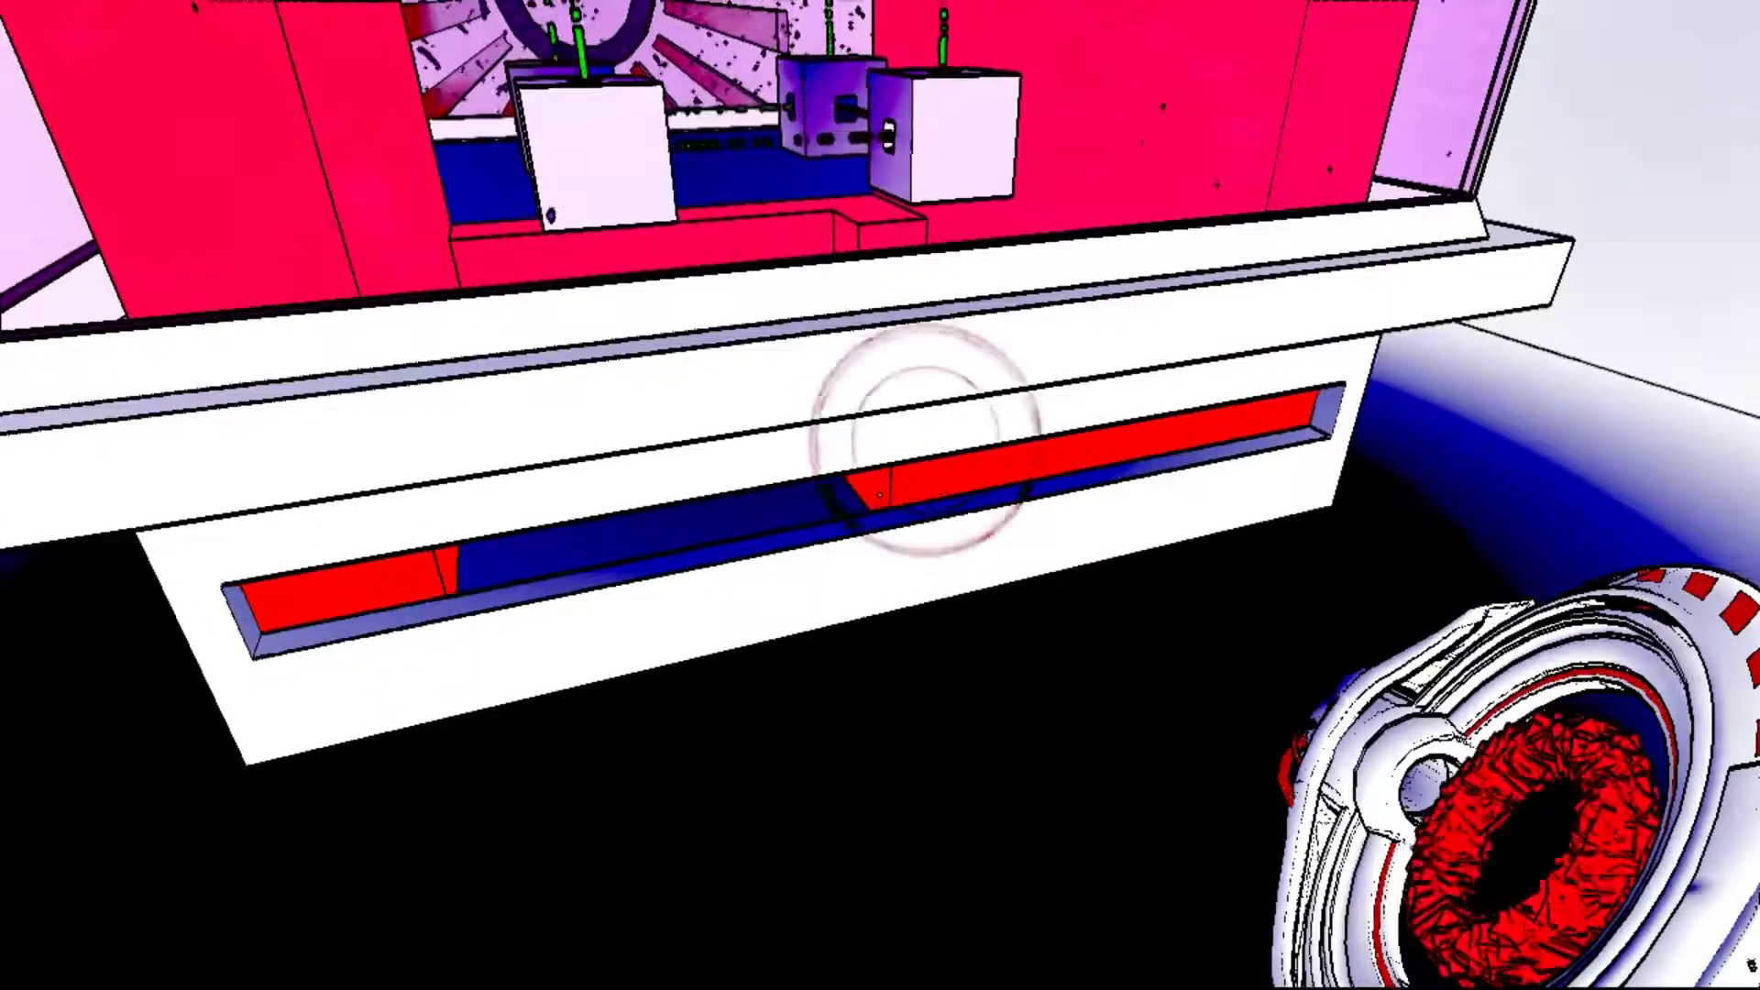
pyautogui.click(880, 495)
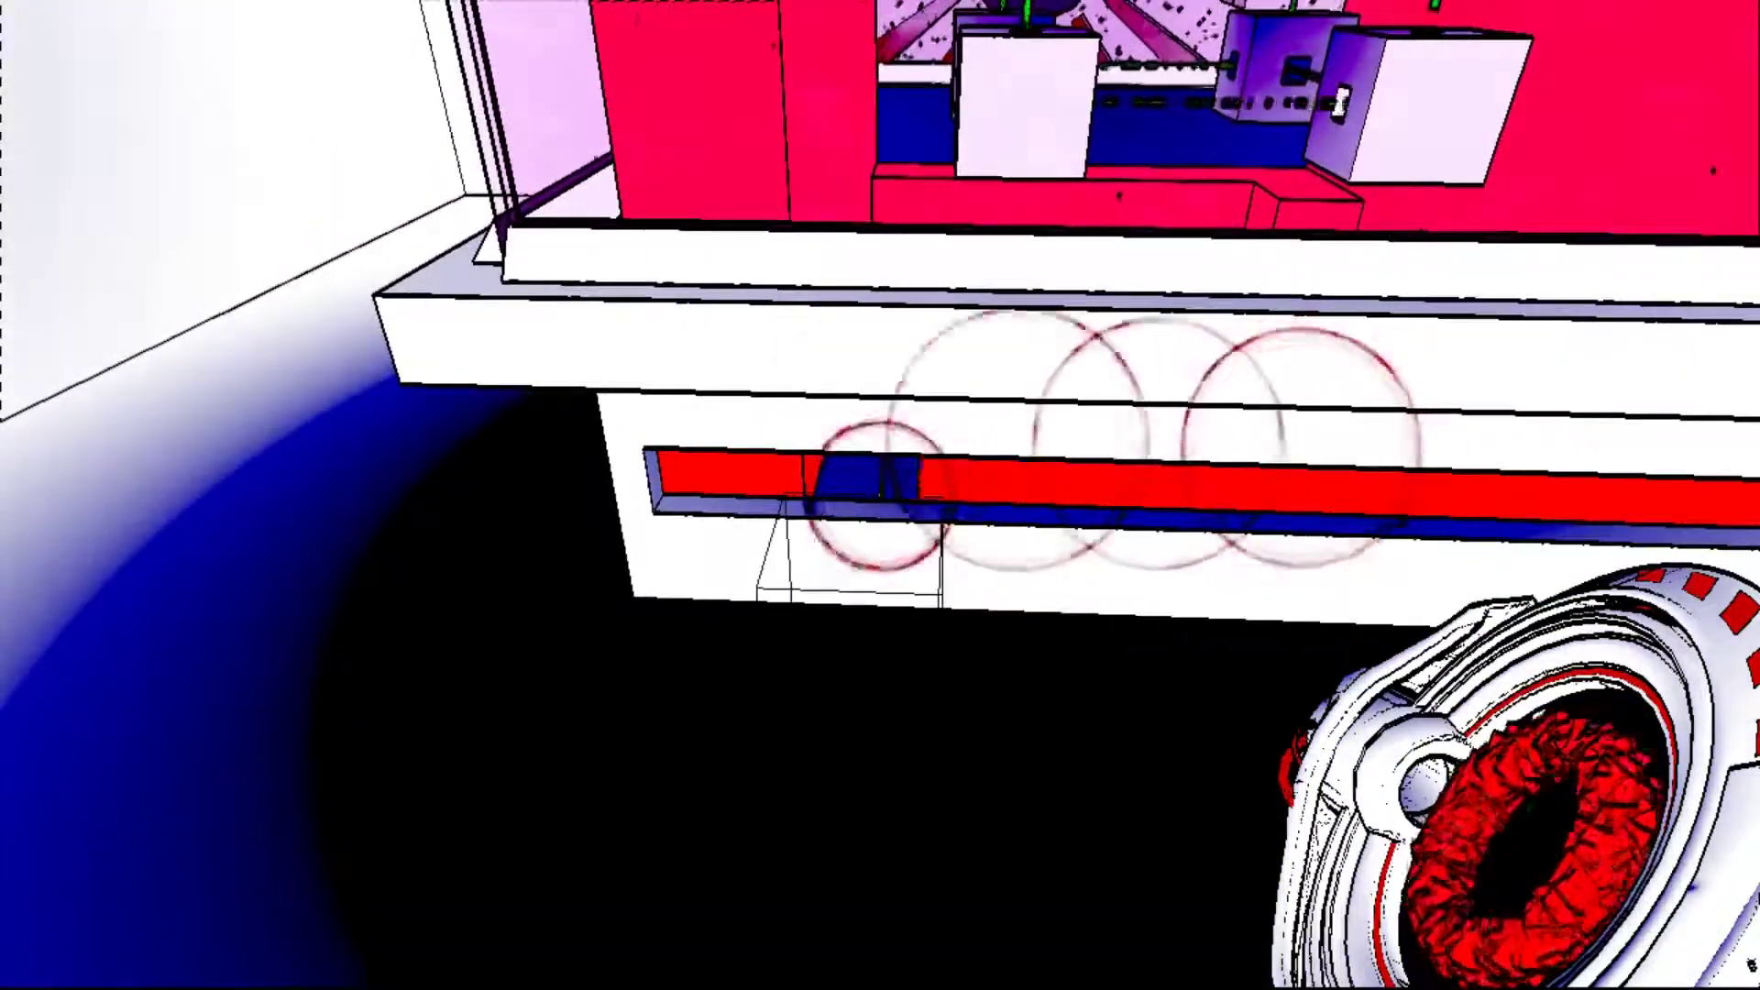
pyautogui.press('s')
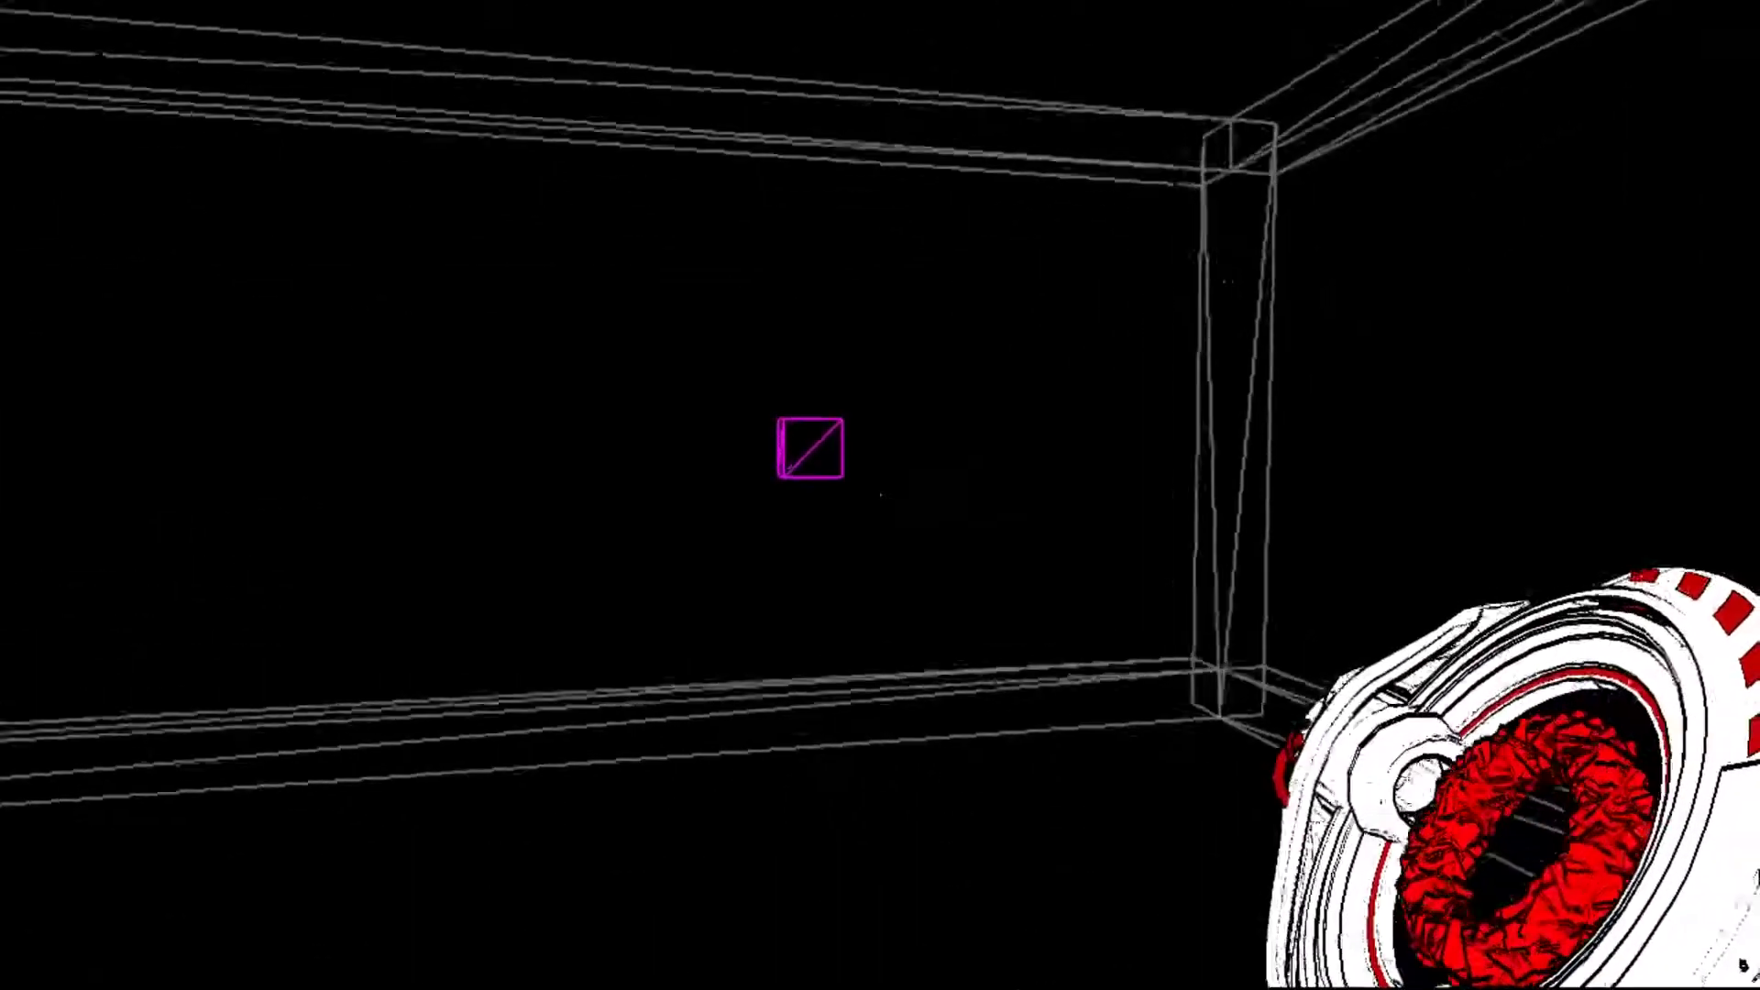
pyautogui.click(880, 495)
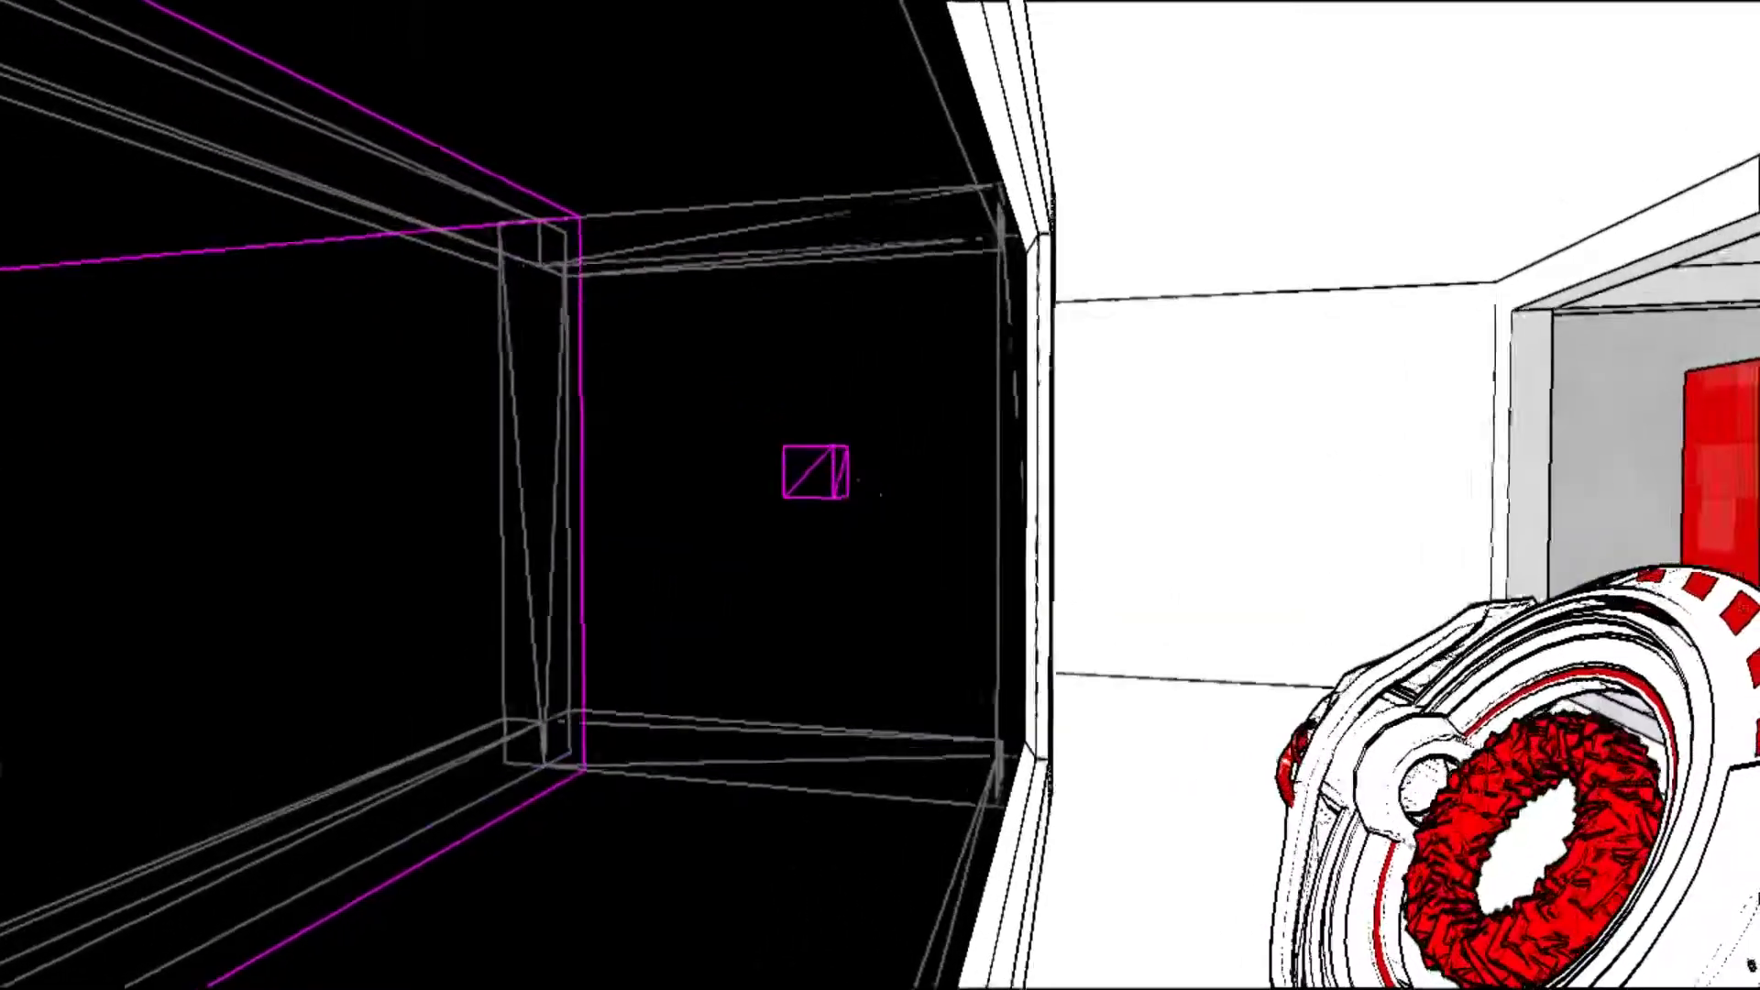
pyautogui.click(879, 495)
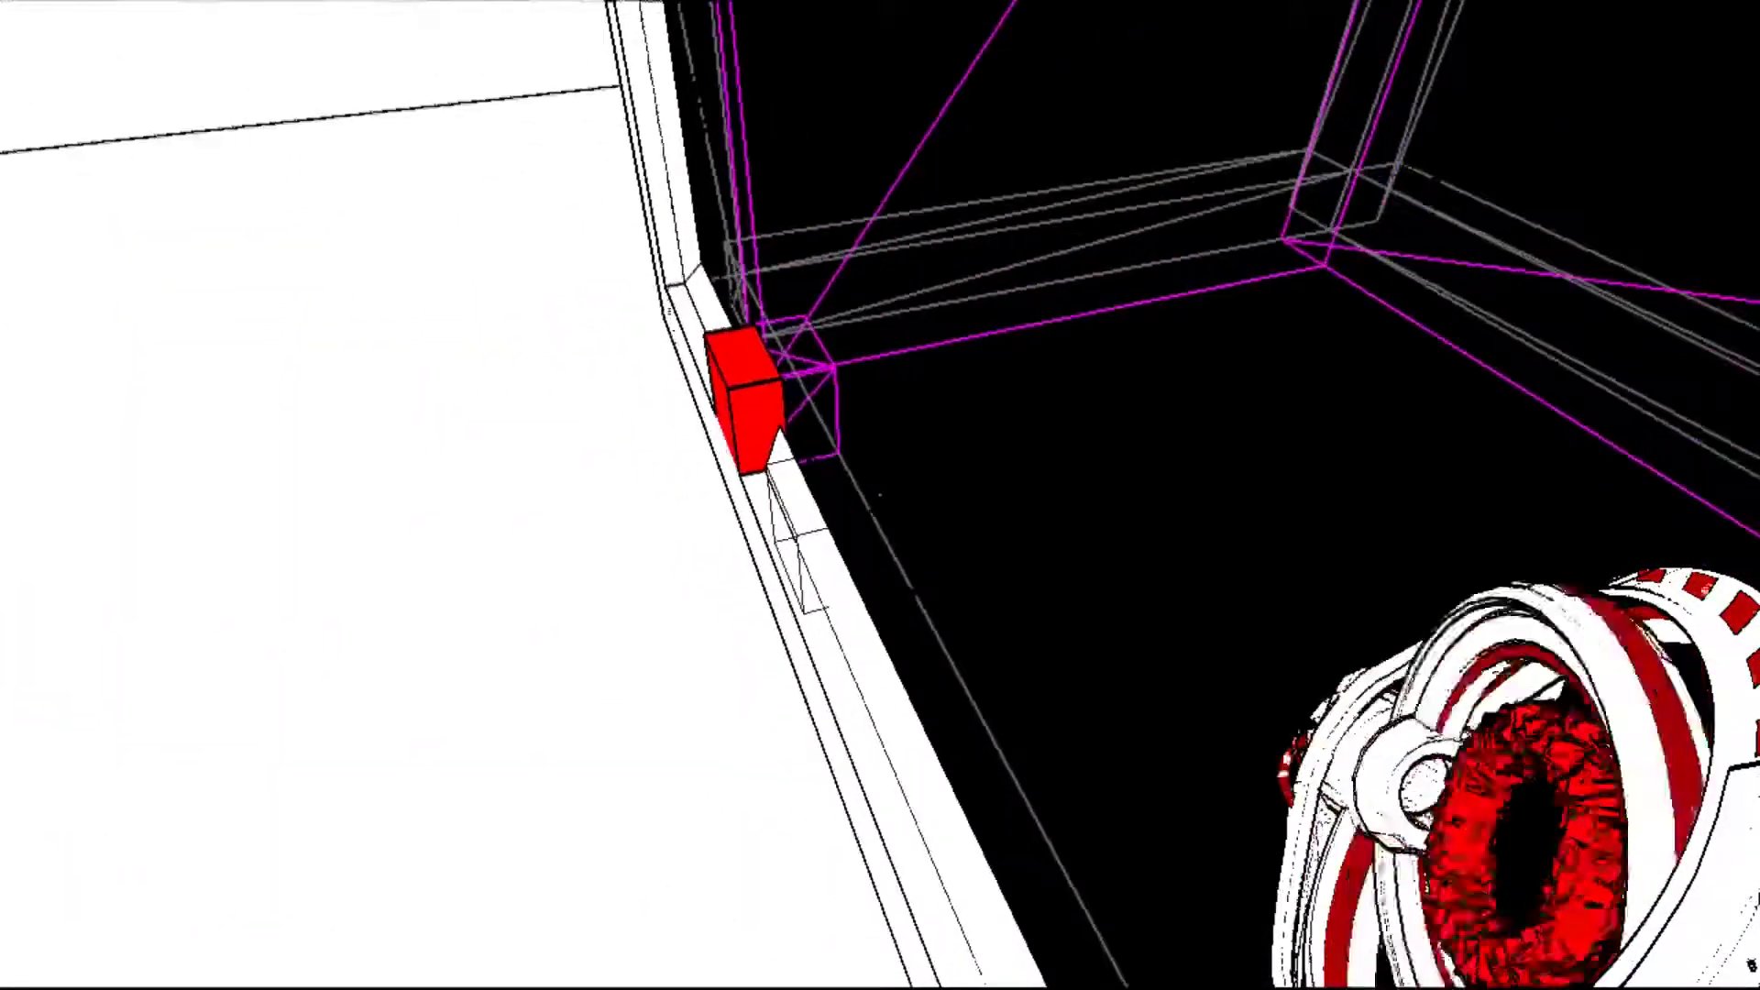
pyautogui.click(880, 495)
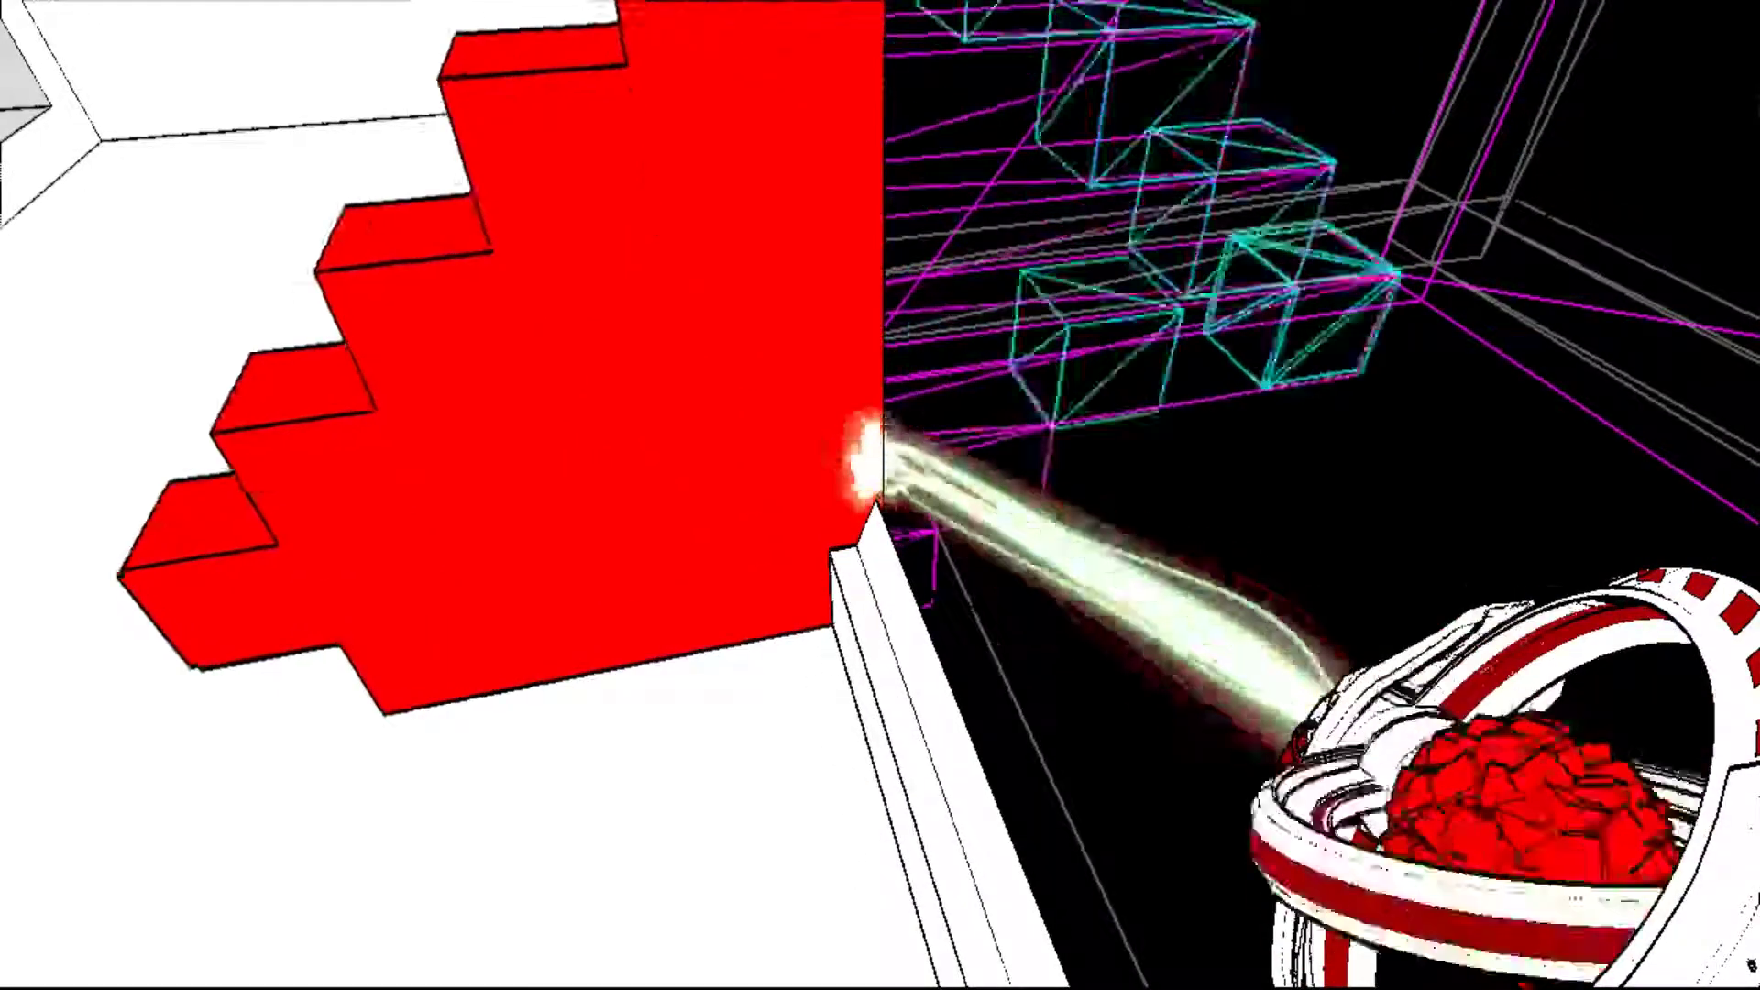
pyautogui.click(880, 495)
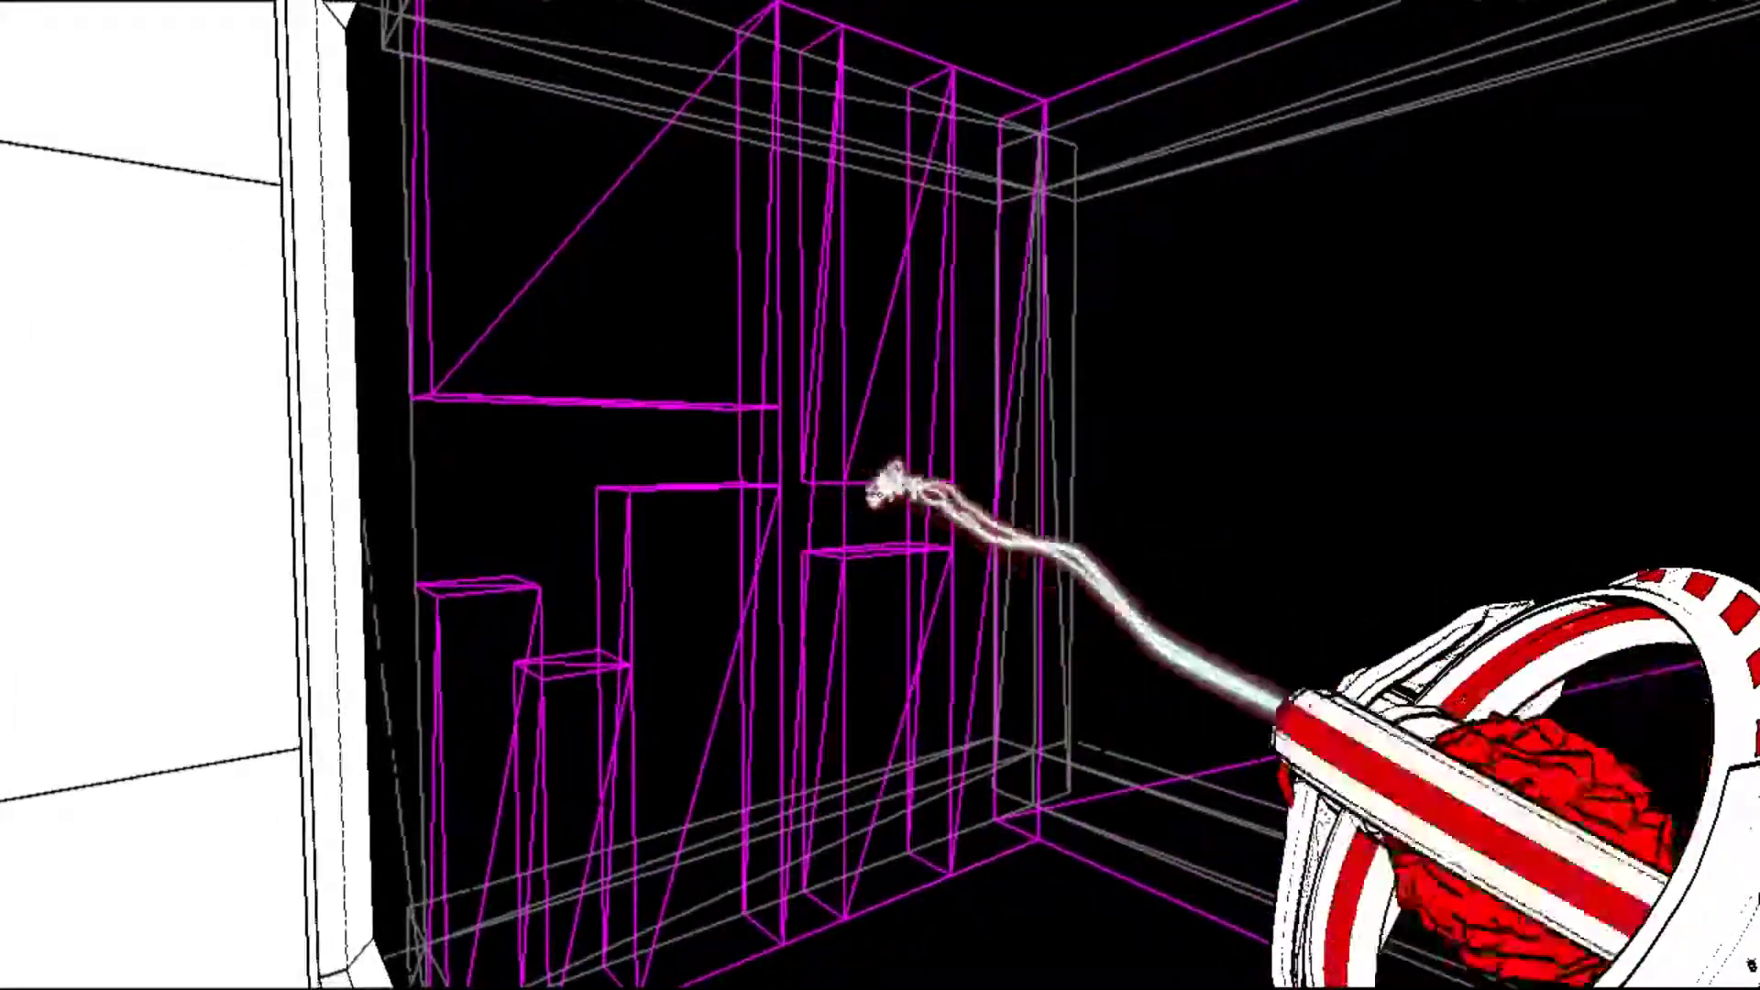
pyautogui.click(881, 496)
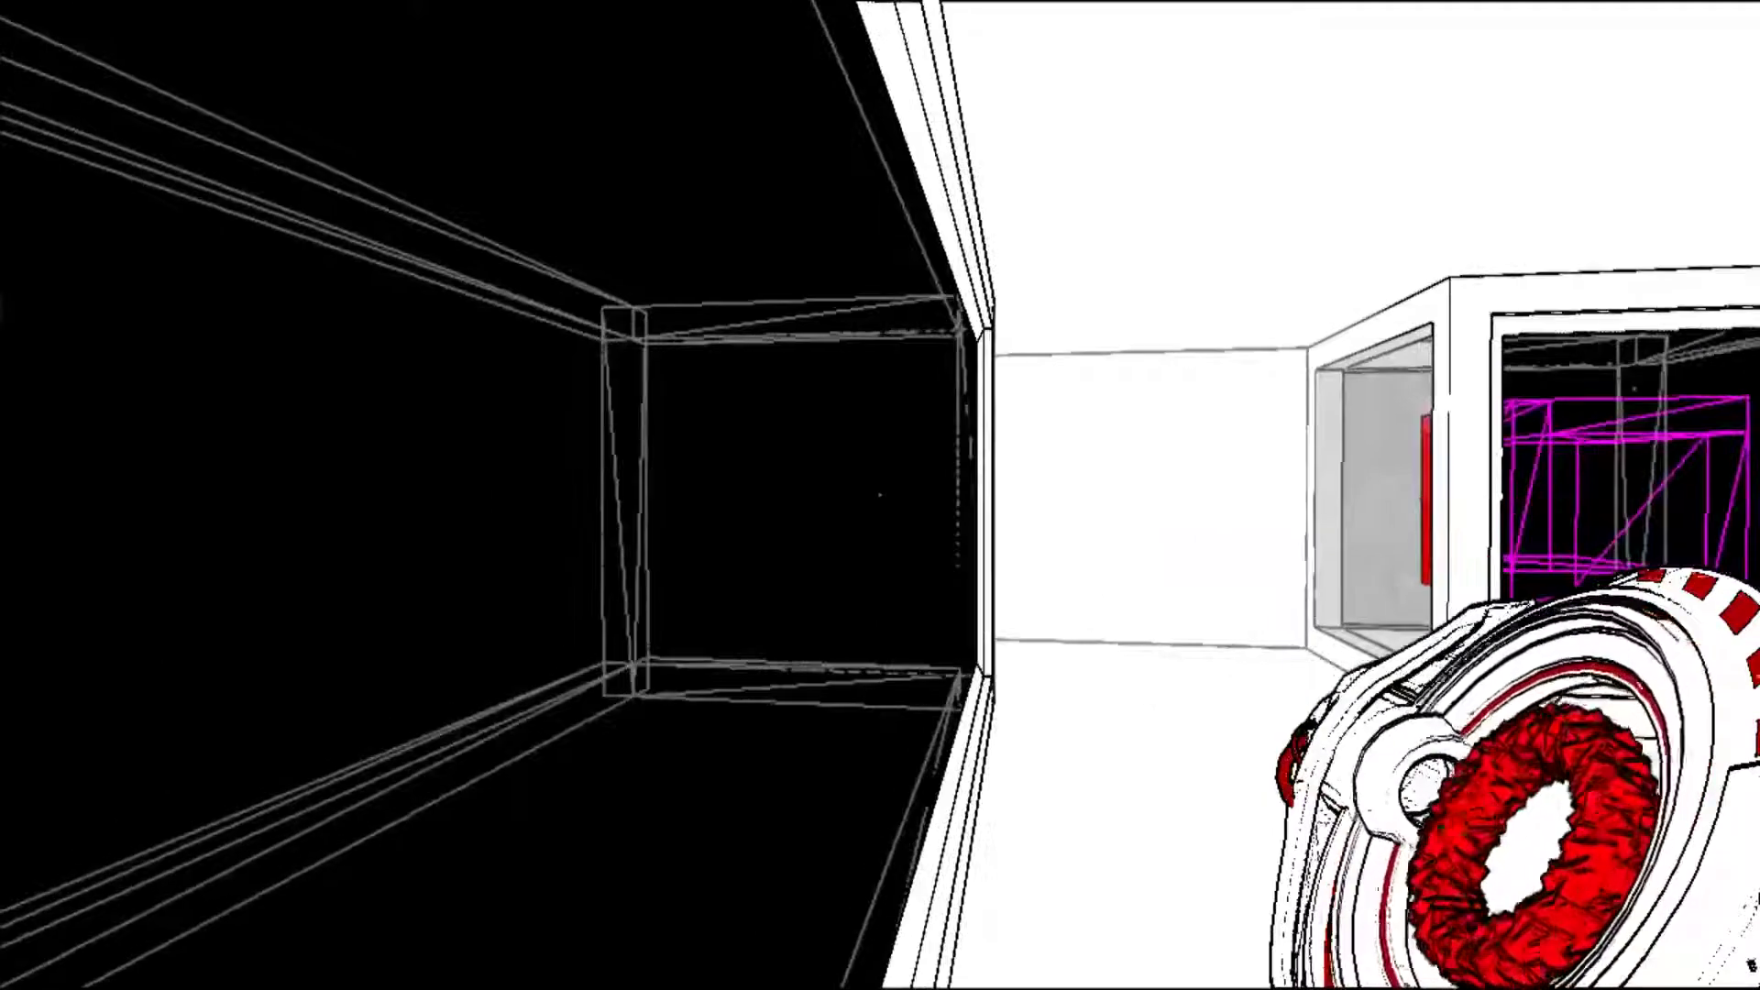
pyautogui.click(880, 496)
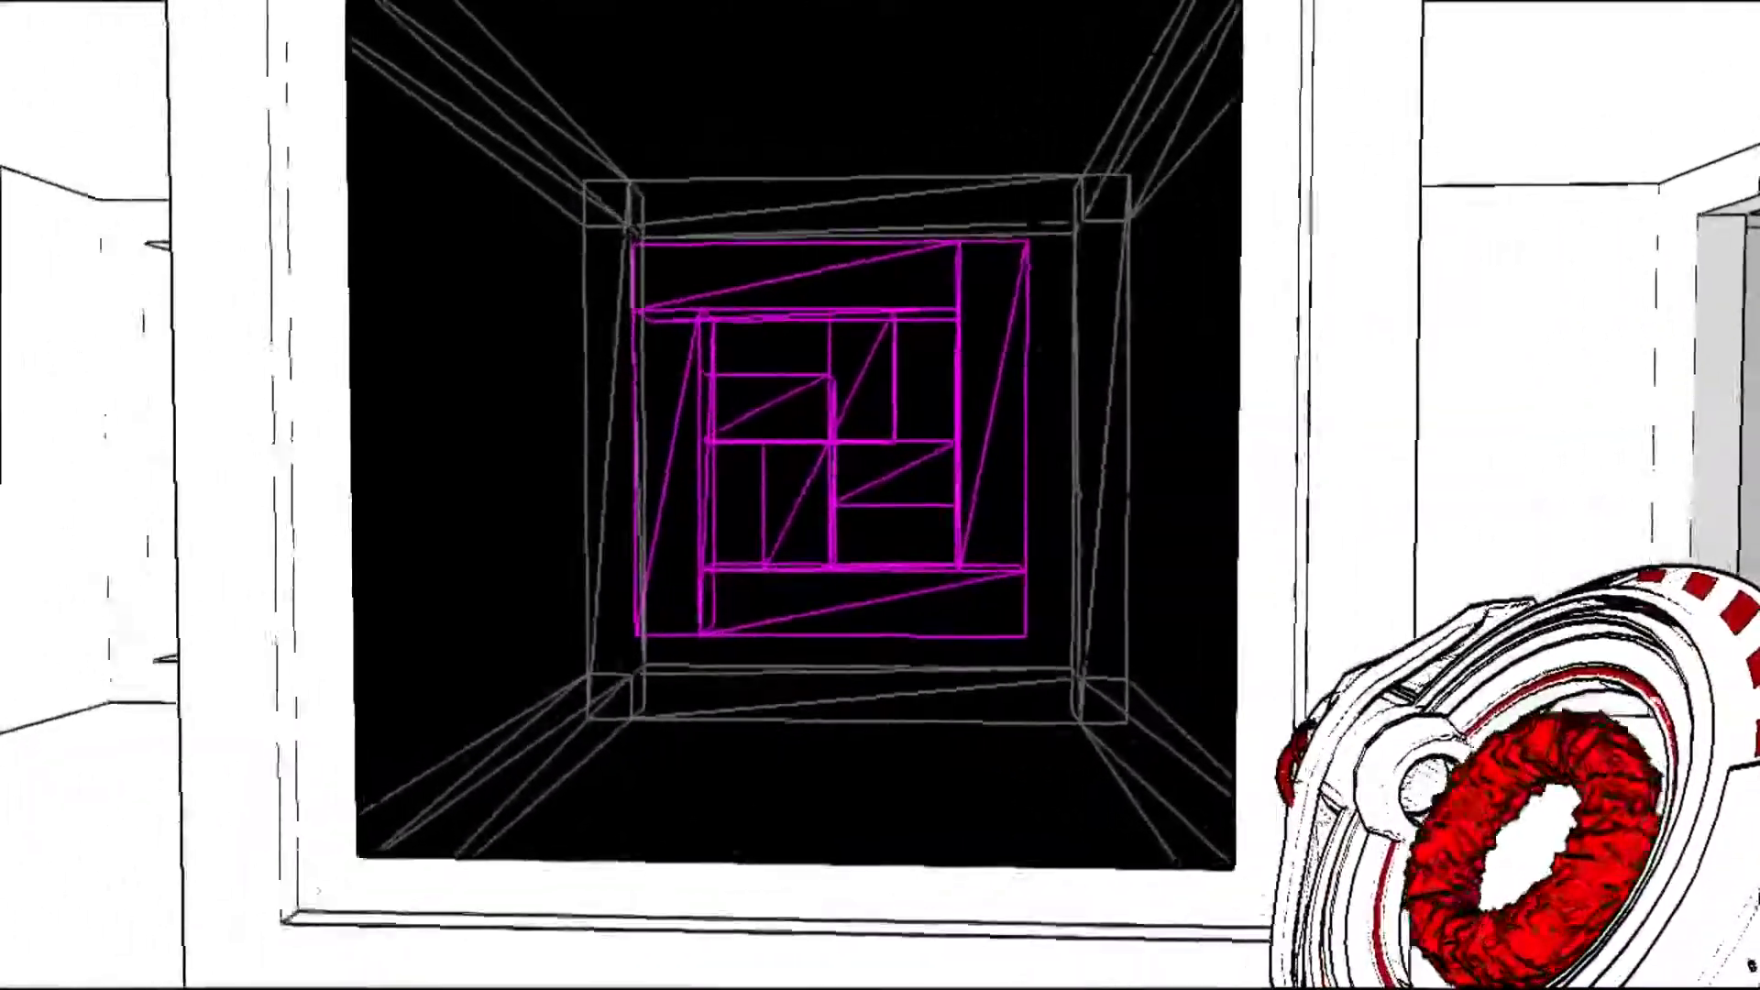
pyautogui.click(880, 495)
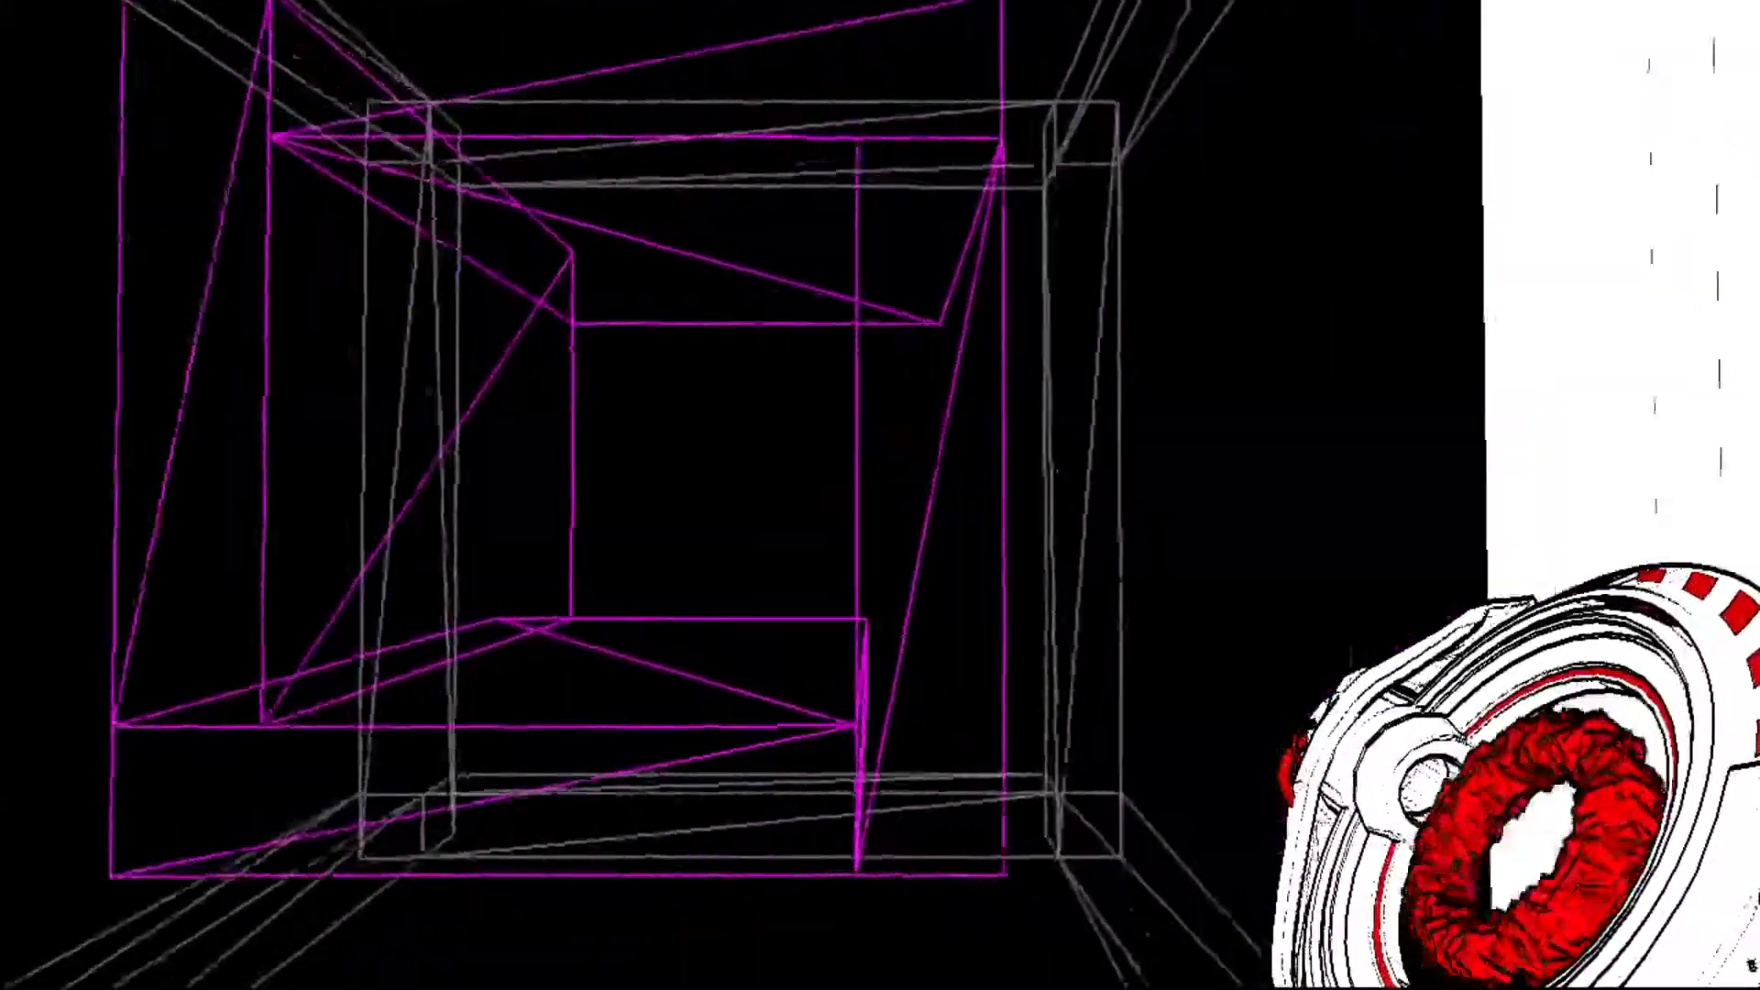
pyautogui.click(880, 495)
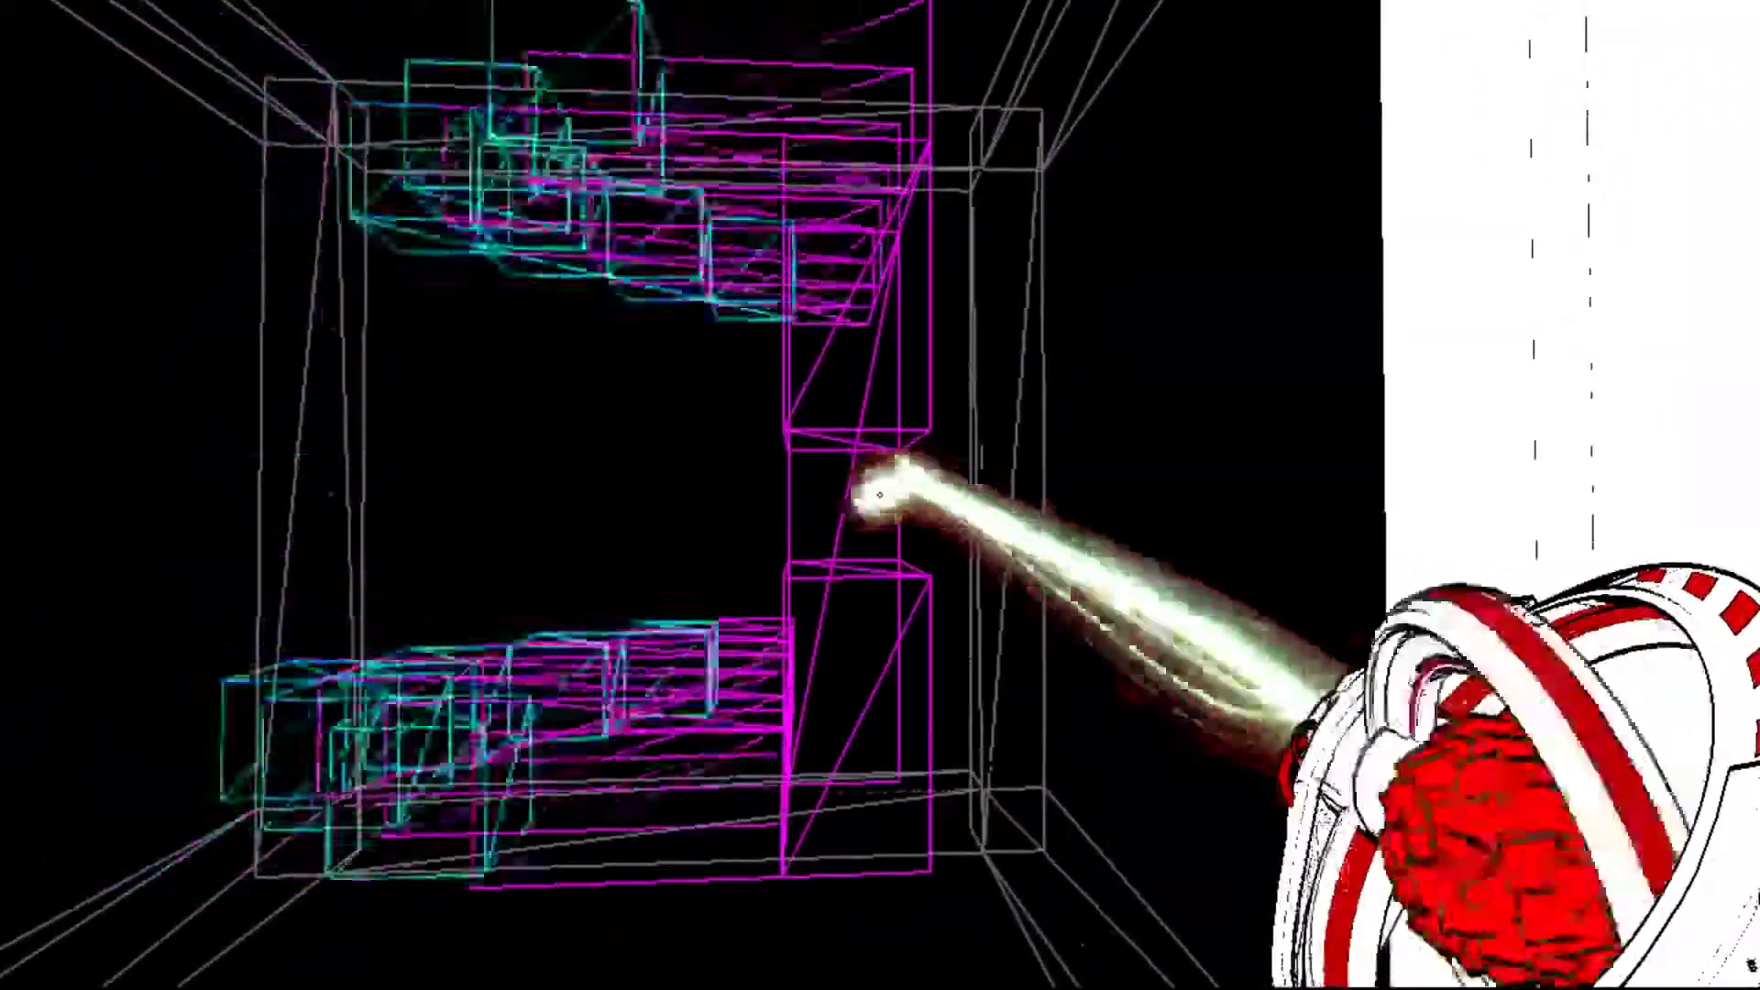